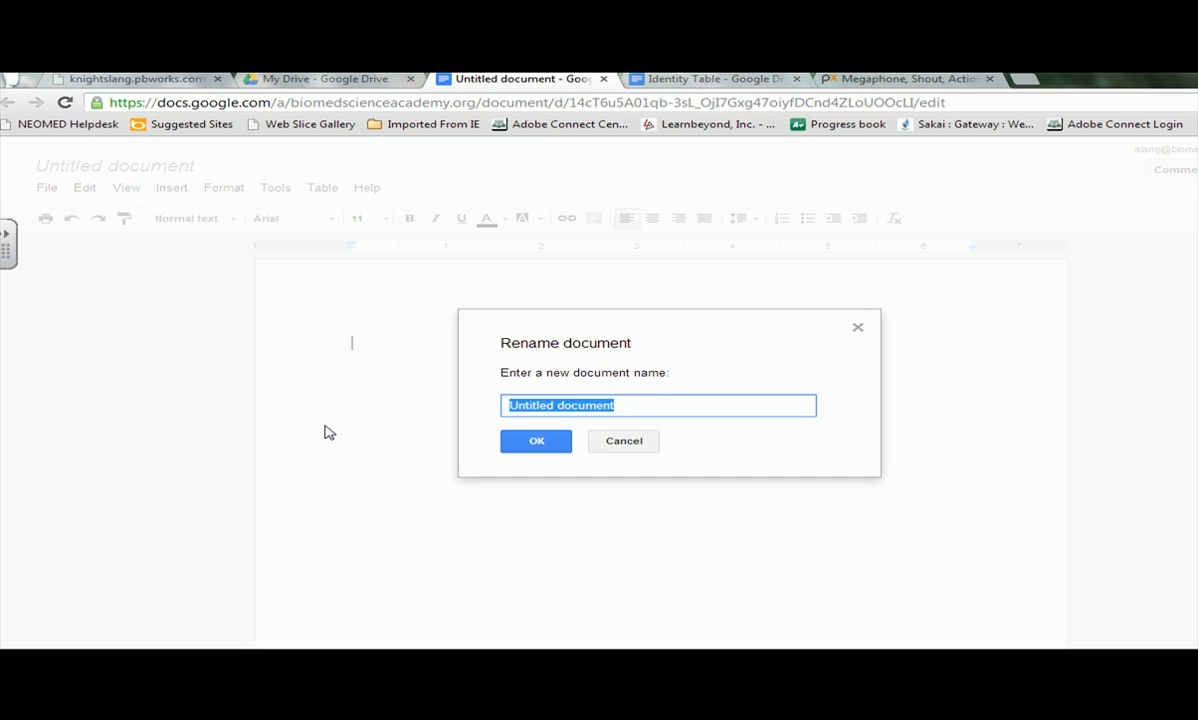
# Rename the document "Identity Table" and insert a table with three columns and four rows.
pyautogui.write('entity Table')
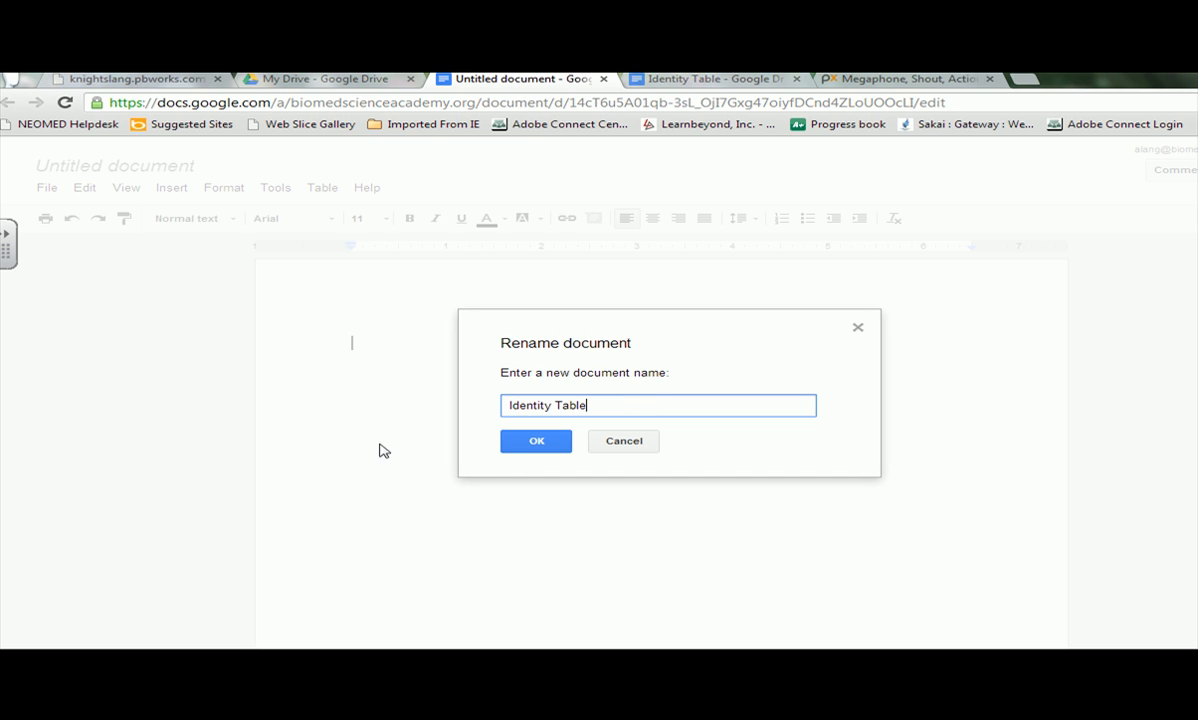
pyautogui.click(539, 444)
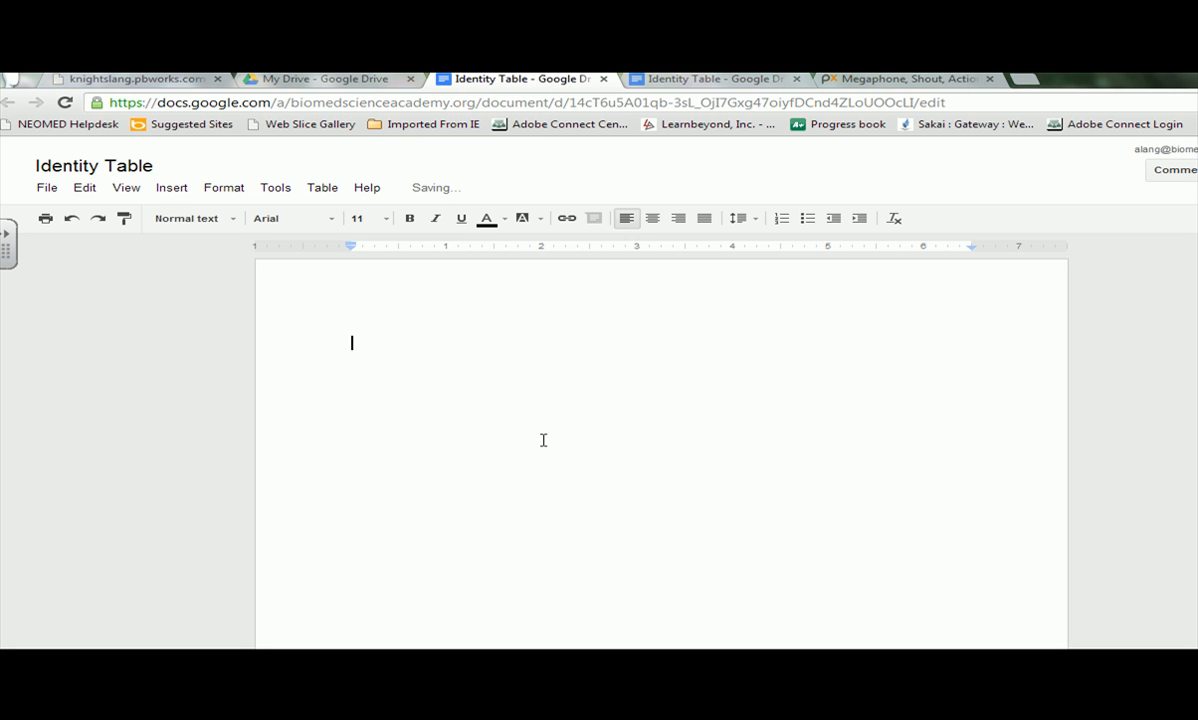
pyautogui.click(326, 188)
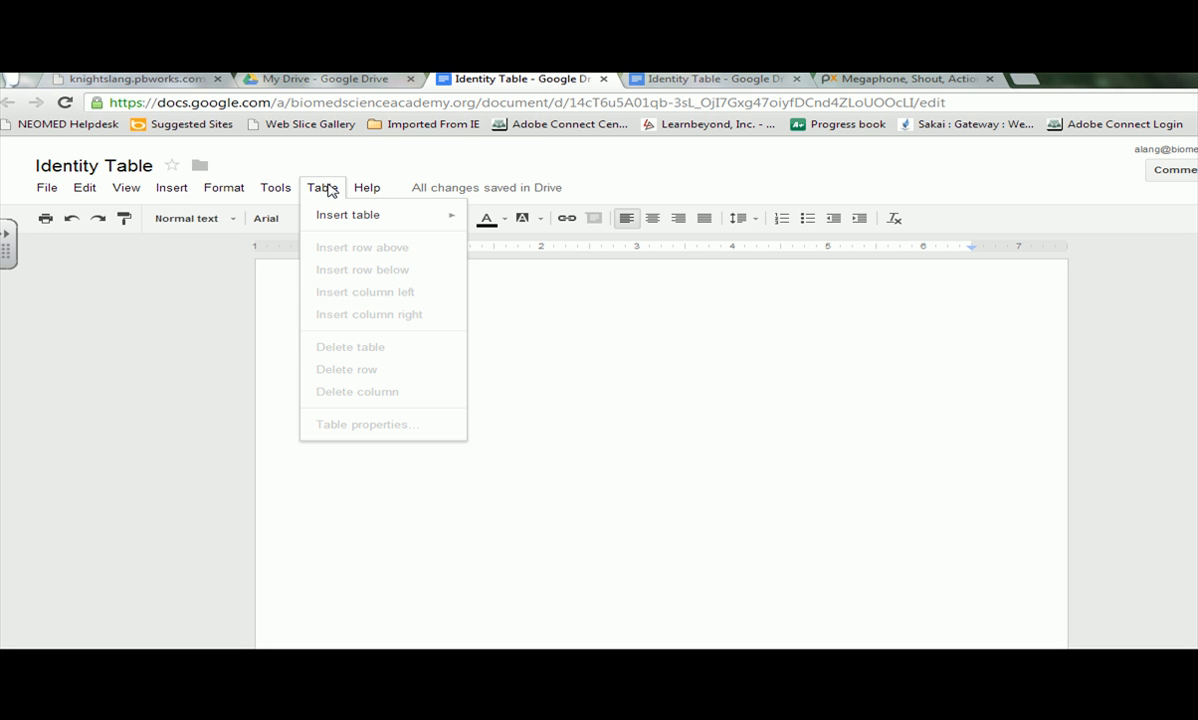
pyautogui.moveTo(352, 222)
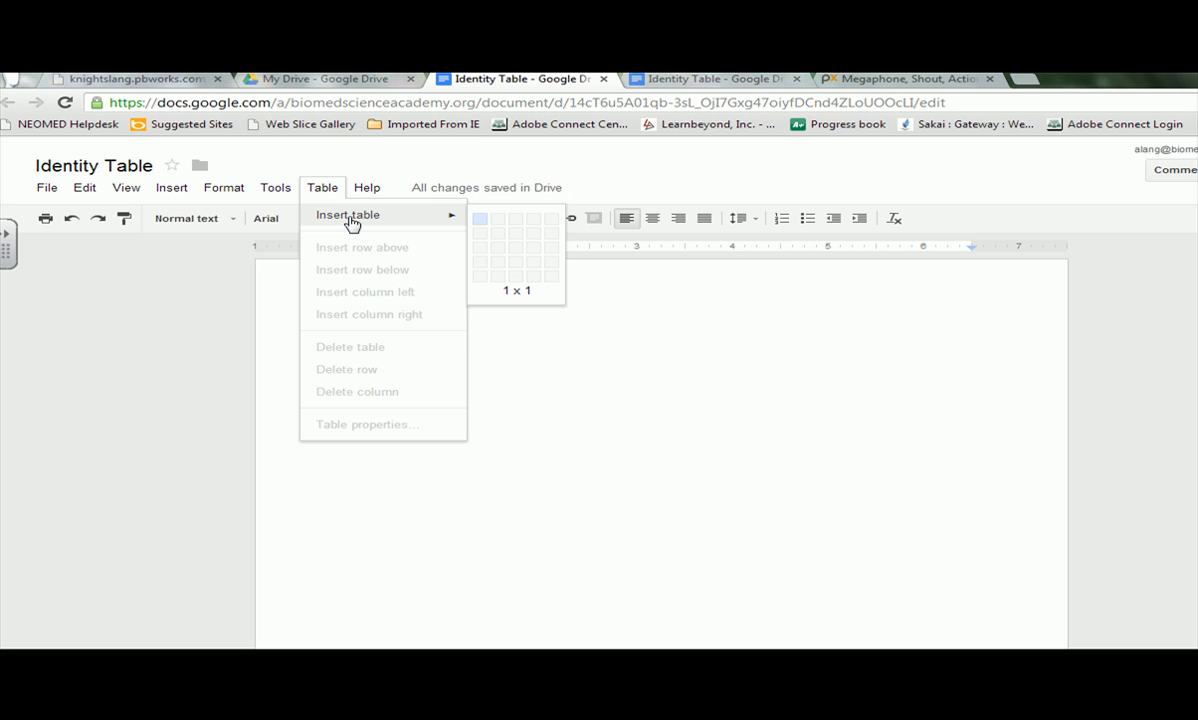
pyautogui.click(516, 272)
# Fill the table's first column with the letters of the last name, one capital letter per row.
pyautogui.write('L')
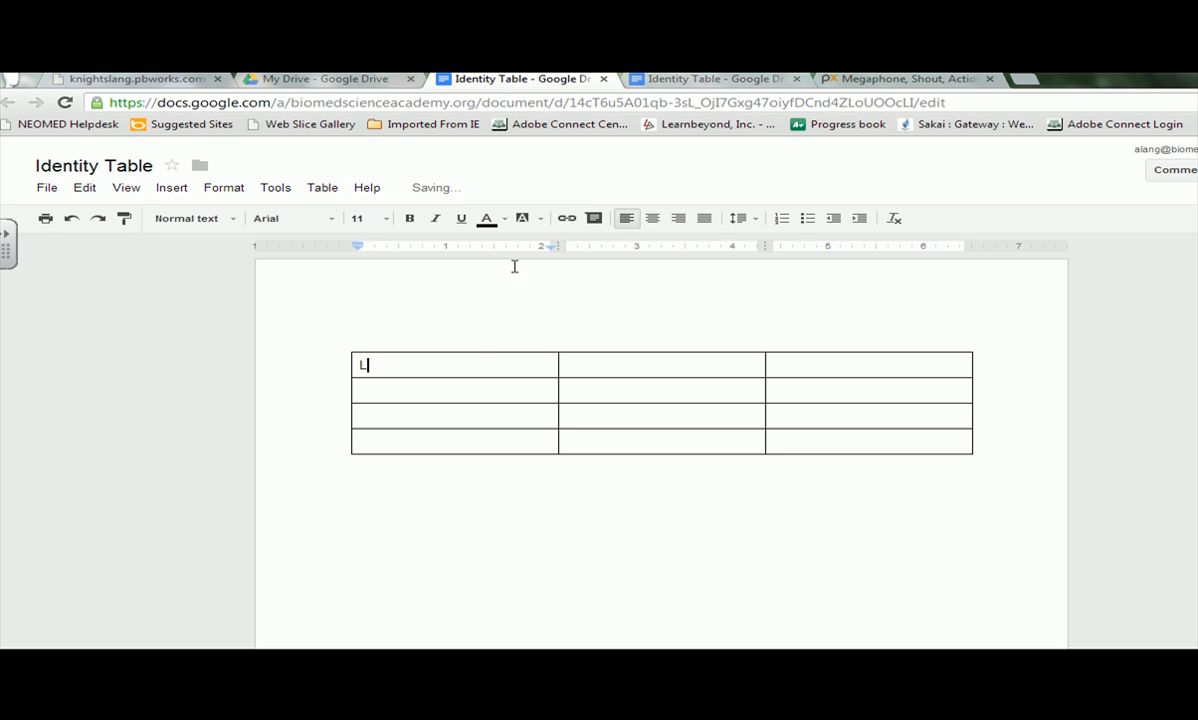
pyautogui.doubleClick(440, 392)
pyautogui.write('A')
pyautogui.doubleClick(431, 413)
pyautogui.write('N')
pyautogui.doubleClick(420, 444)
pyautogui.write('G')
# Right-align the letters in the first column and narrow that column to about 1 inch.
pyautogui.moveTo(423, 361); pyautogui.dragTo(419, 432)
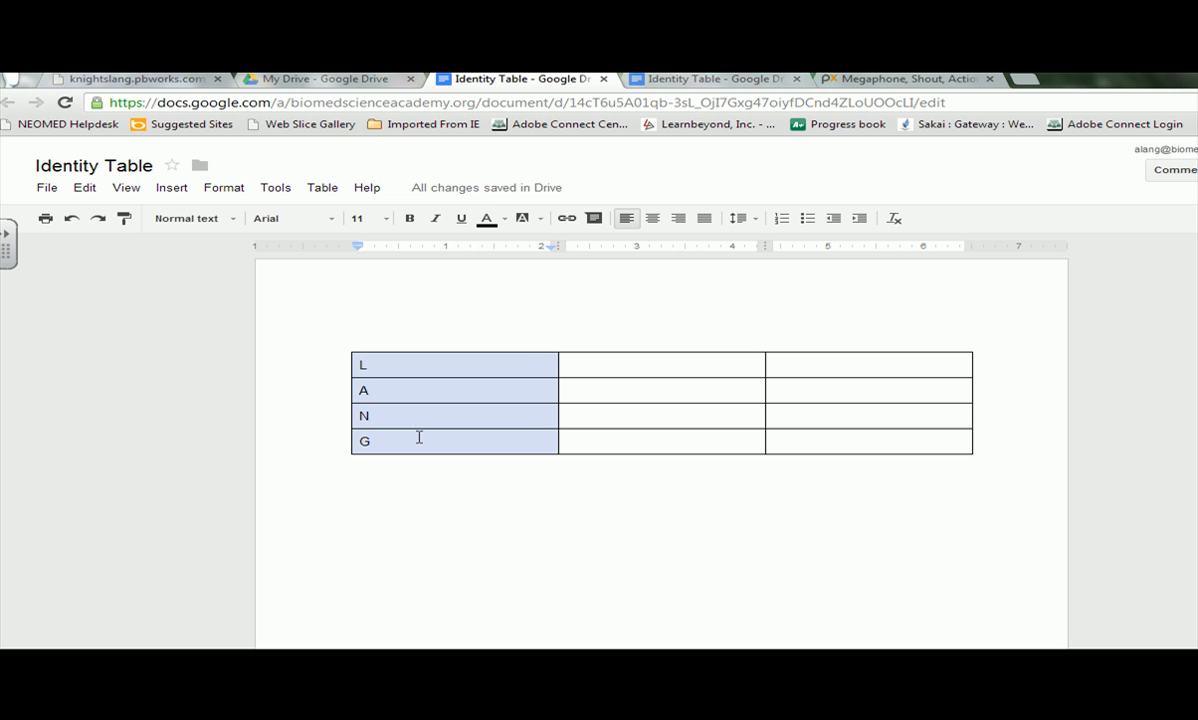
pyautogui.click(678, 221)
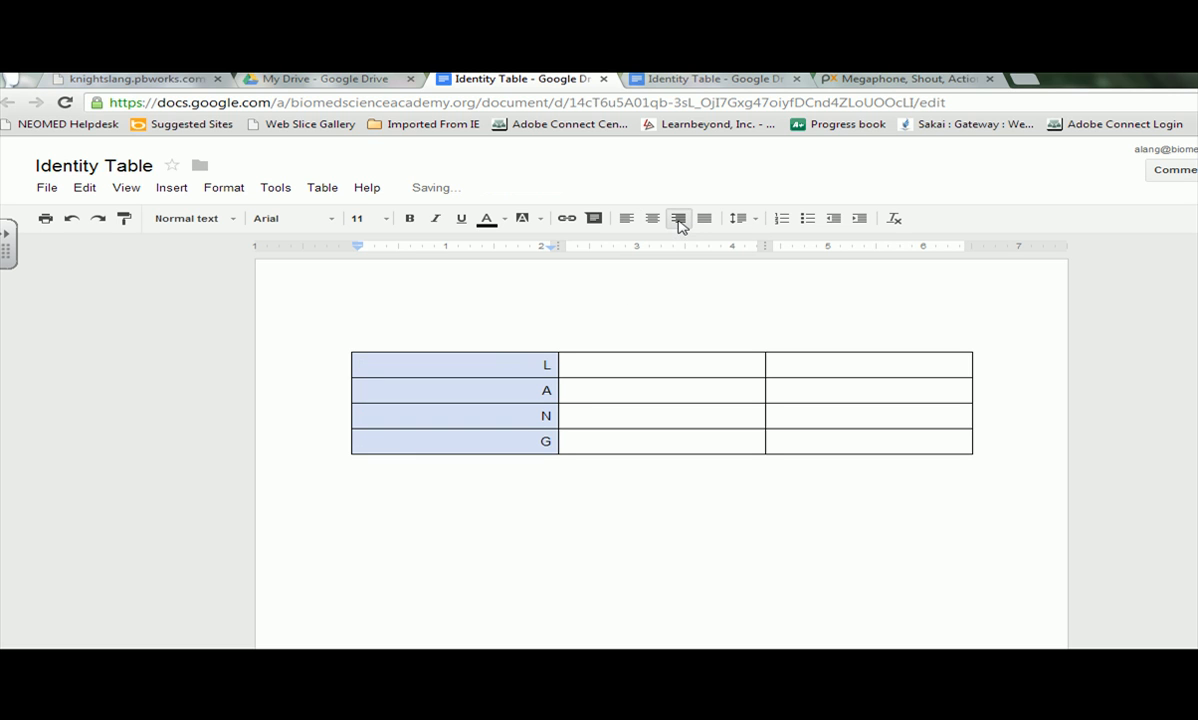
pyautogui.moveTo(559, 370); pyautogui.dragTo(449, 367)
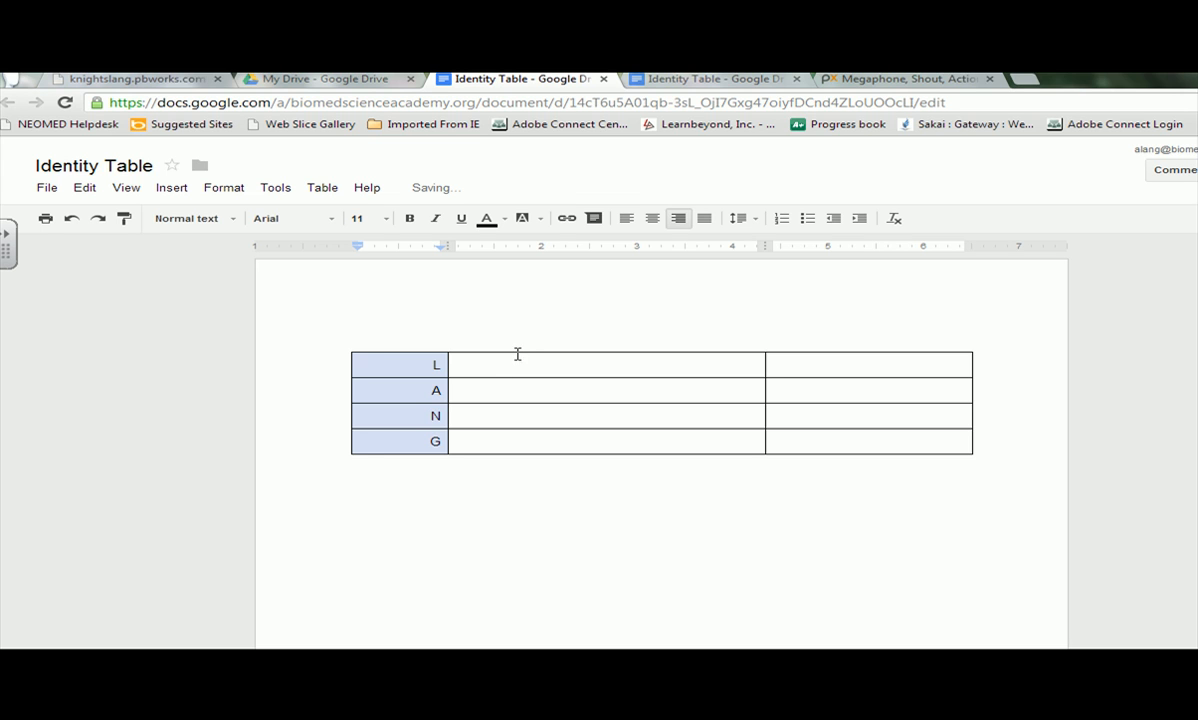
# Set the font size of the entire table to 60.
pyautogui.click(517, 356)
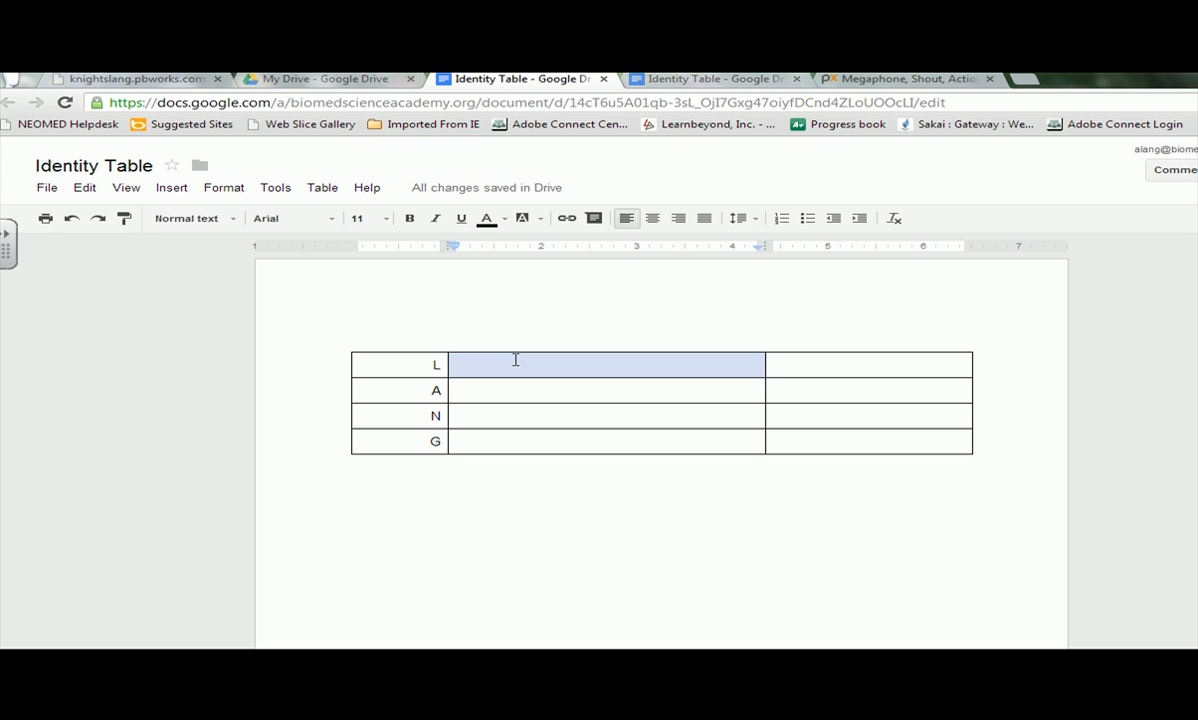
pyautogui.click(517, 412)
pyautogui.moveTo(403, 361)
pyautogui.mouseDown()
pyautogui.moveTo(658, 467)
pyautogui.moveTo(793, 442)
pyautogui.moveTo(543, 430)
pyautogui.moveTo(404, 372)
pyautogui.mouseUp()
pyautogui.click(389, 222)
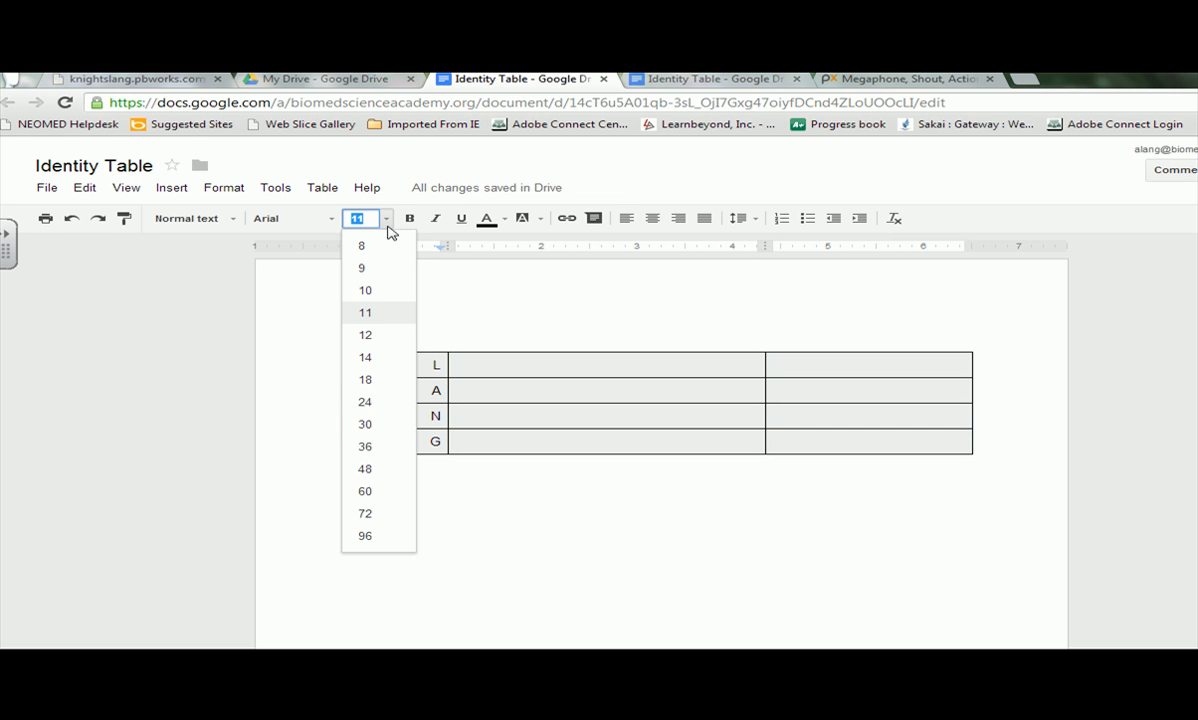
pyautogui.click(366, 492)
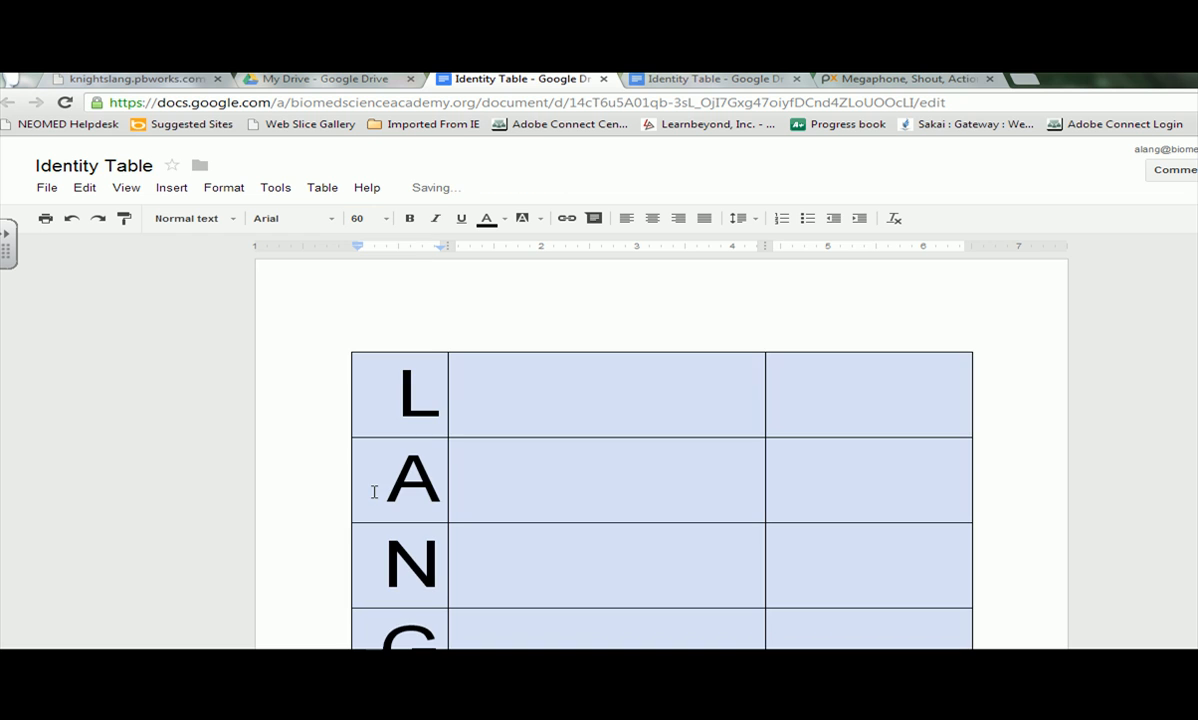
pyautogui.scroll(-2, 661, 450)
pyautogui.scroll(1, 661, 450)
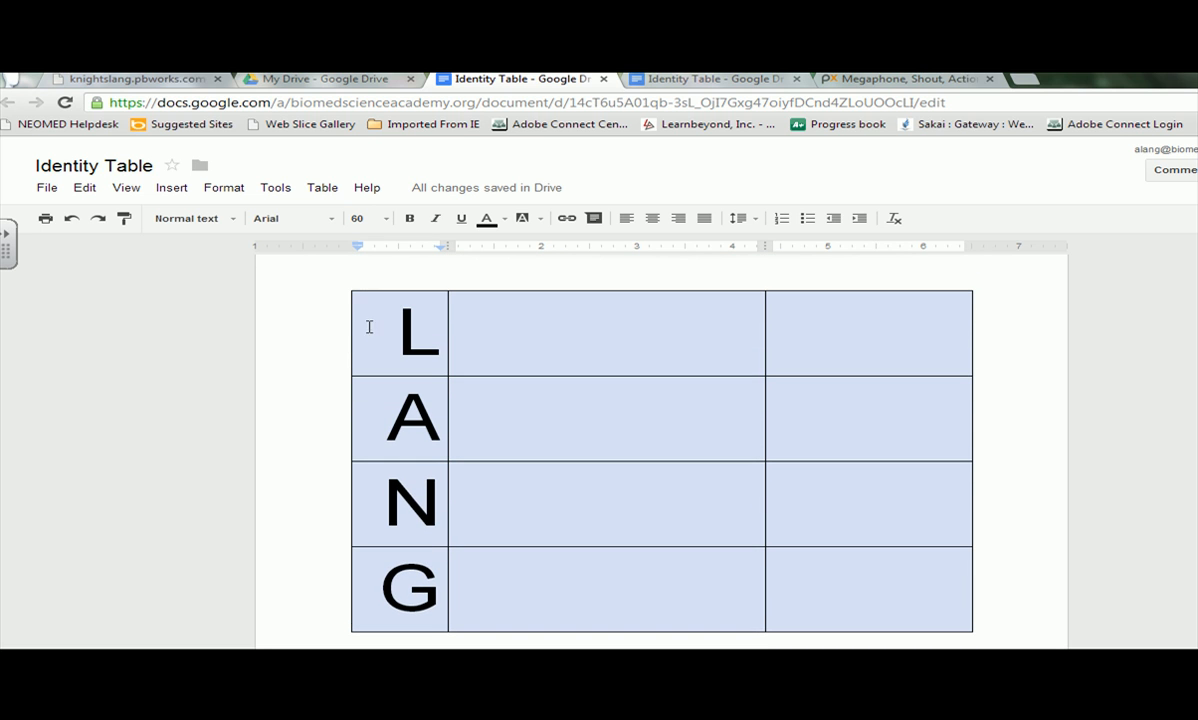
# Increase the font size of the entire table to 72.
pyautogui.click(387, 220)
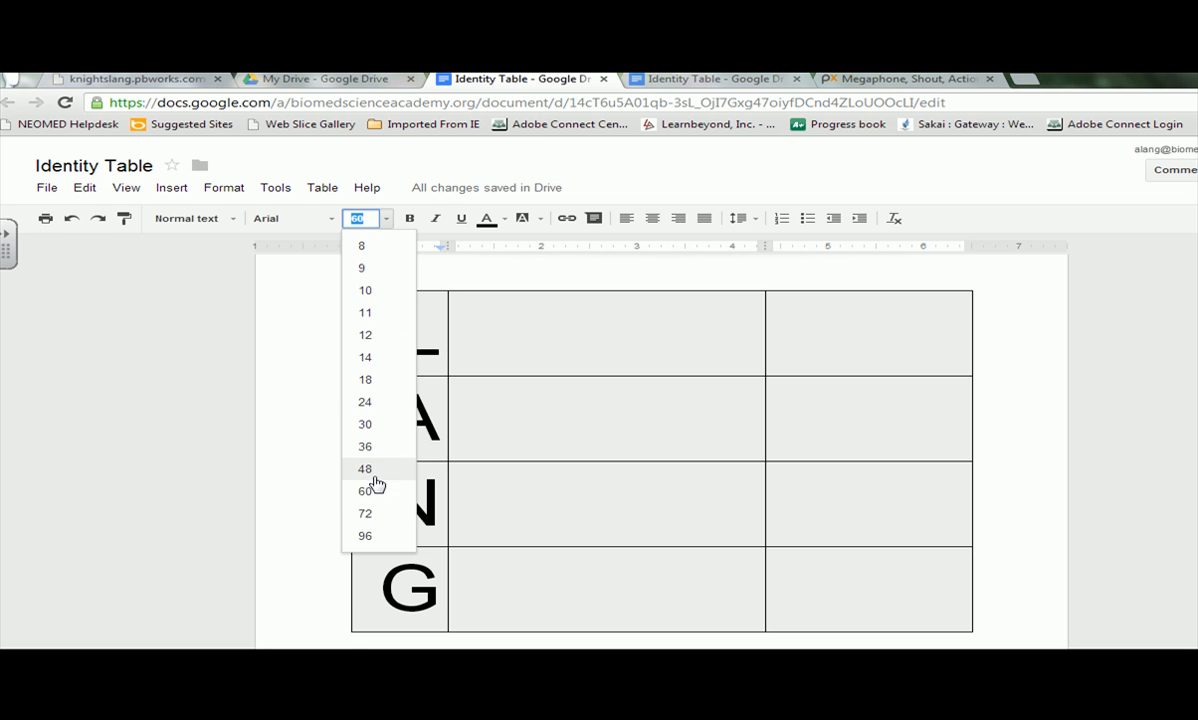
pyautogui.click(364, 512)
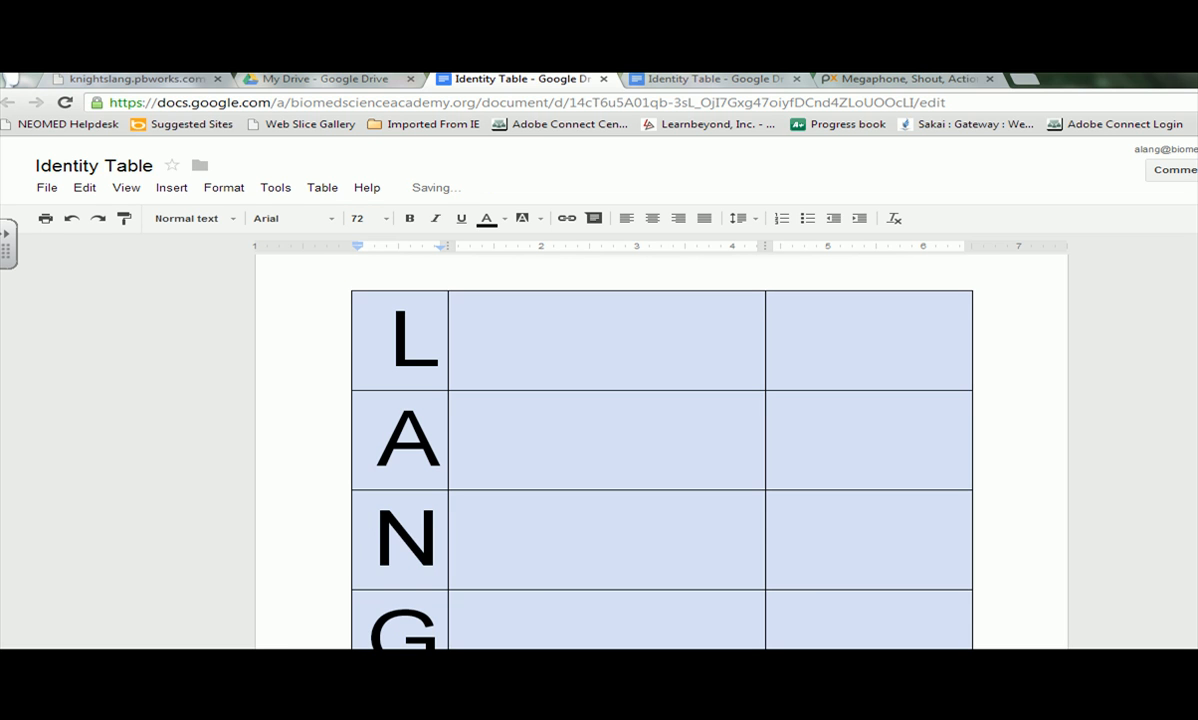
pyautogui.scroll(-1, 1108, 460)
pyautogui.scroll(1, 584, 332)
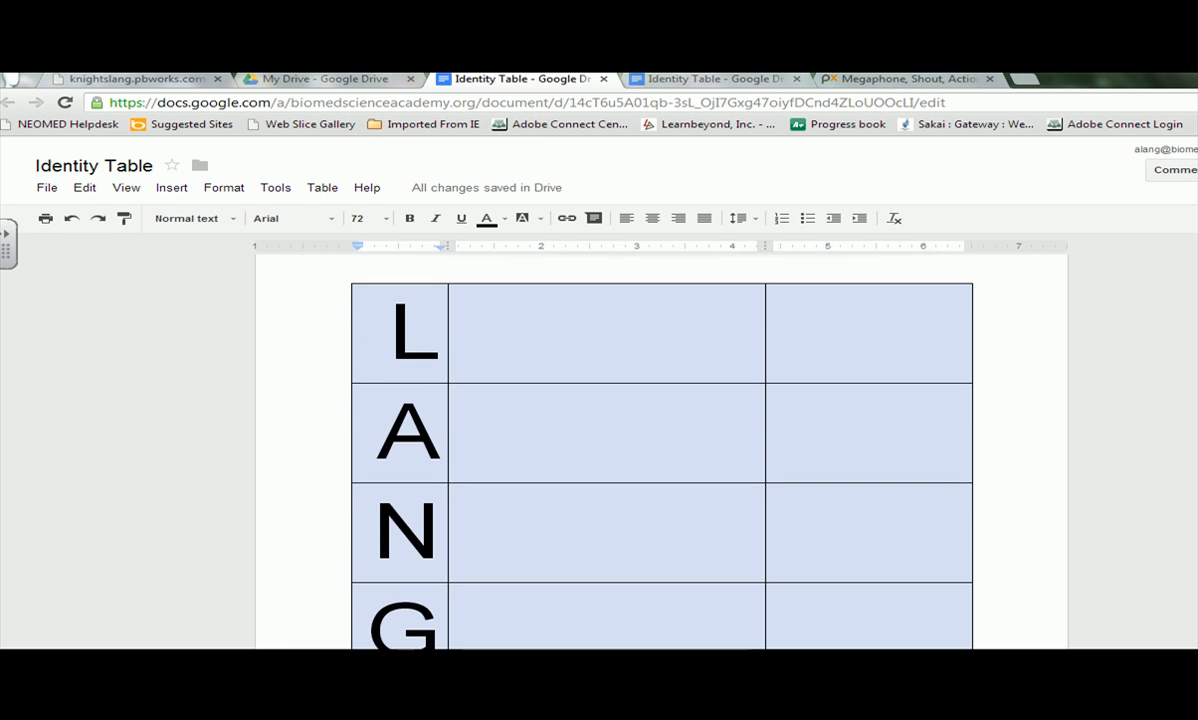
# Enter "oud" and "ctive" in the first two rows of the second column, completing the words Loud and Active.
pyautogui.scroll(-1, 584, 332)
pyautogui.click(584, 332)
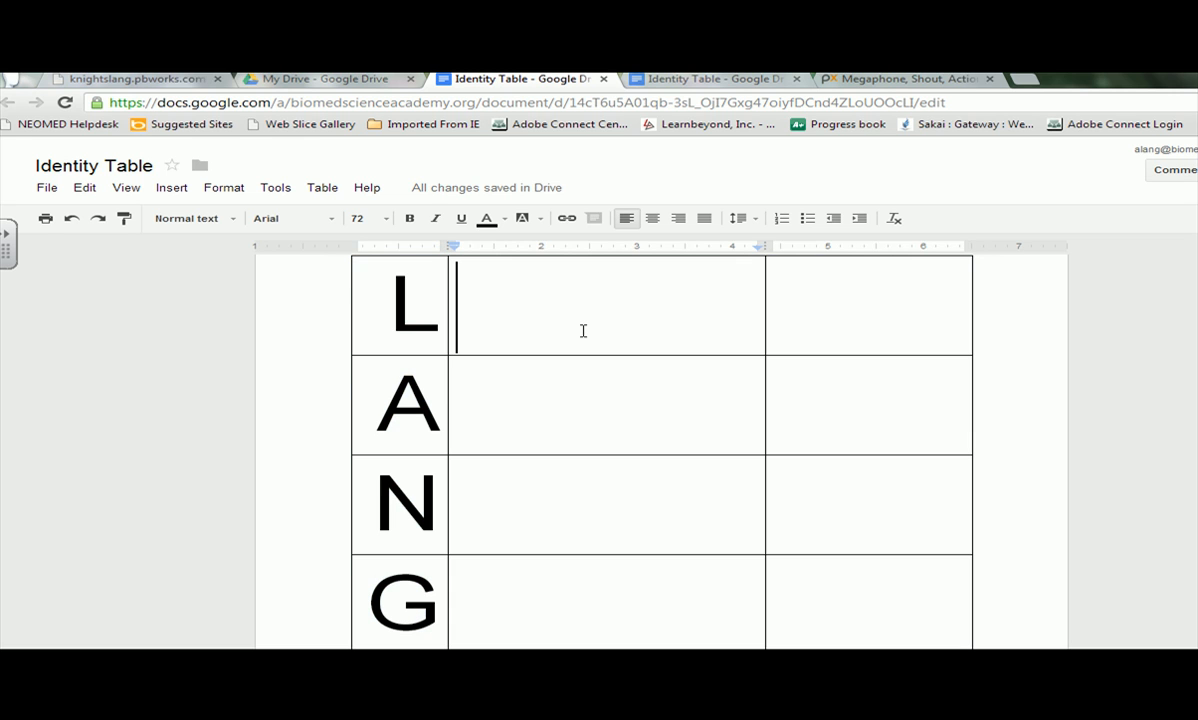
pyautogui.write('oud')
pyautogui.doubleClick(533, 431)
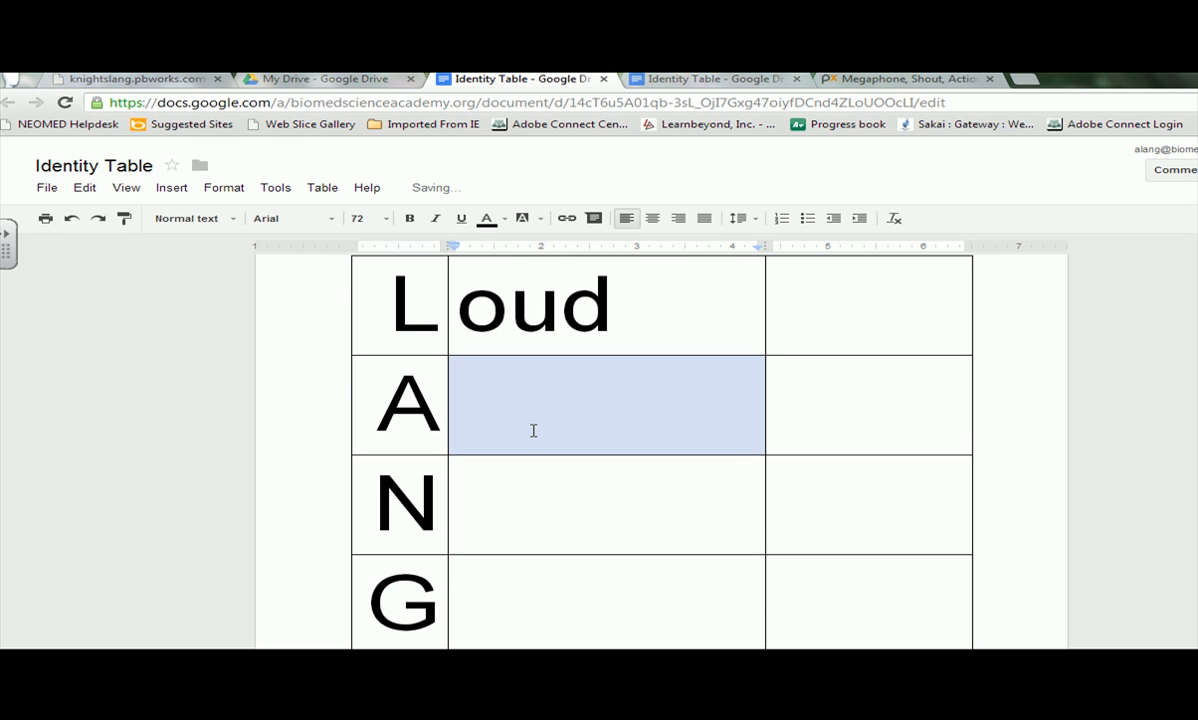
pyautogui.write('active')
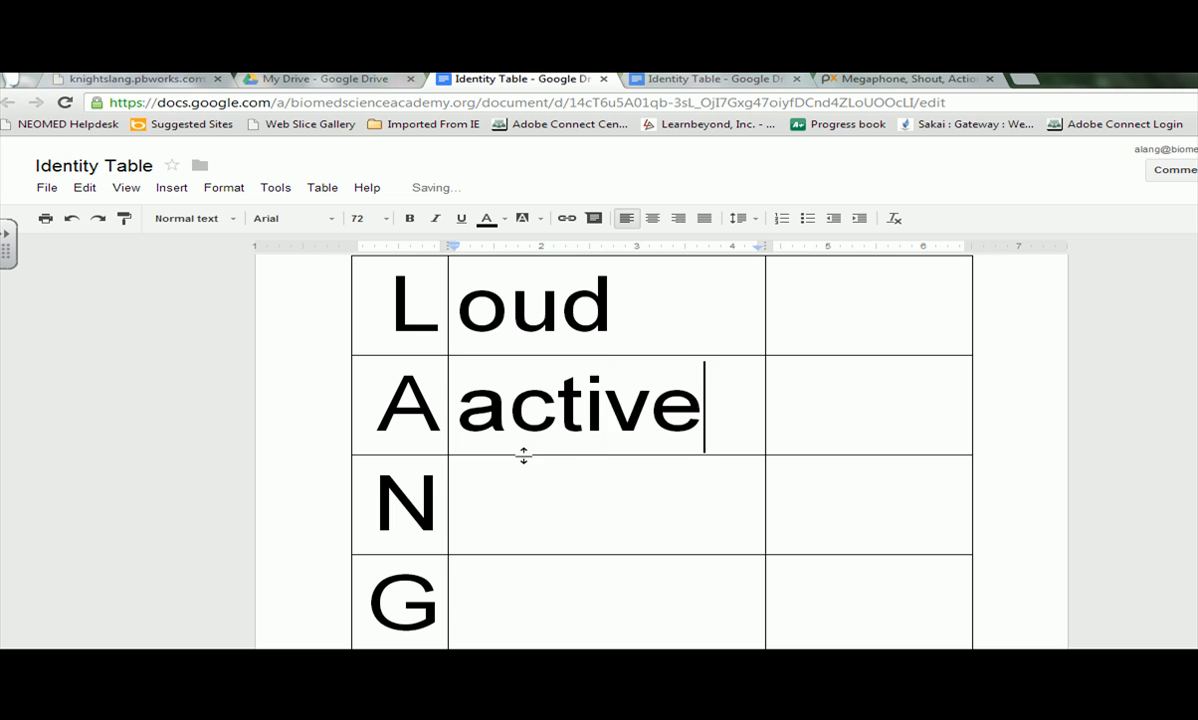
pyautogui.doubleClick(528, 480)
pyautogui.click(508, 405)
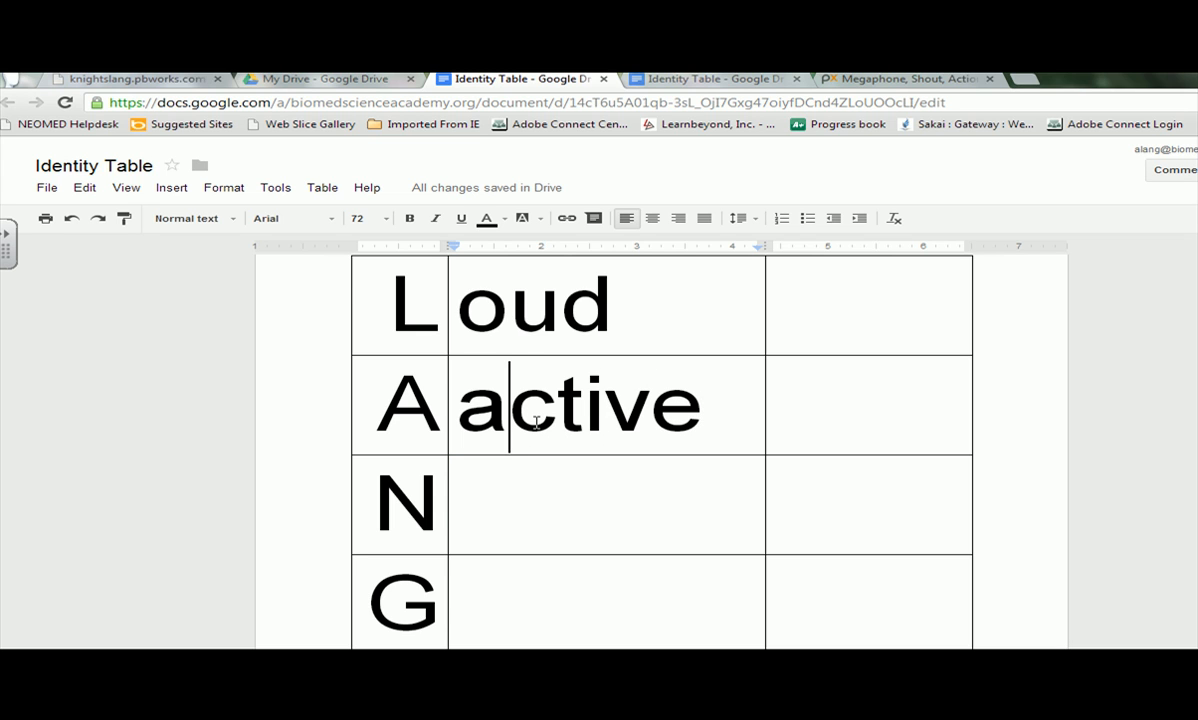
pyautogui.press('BackSpace')
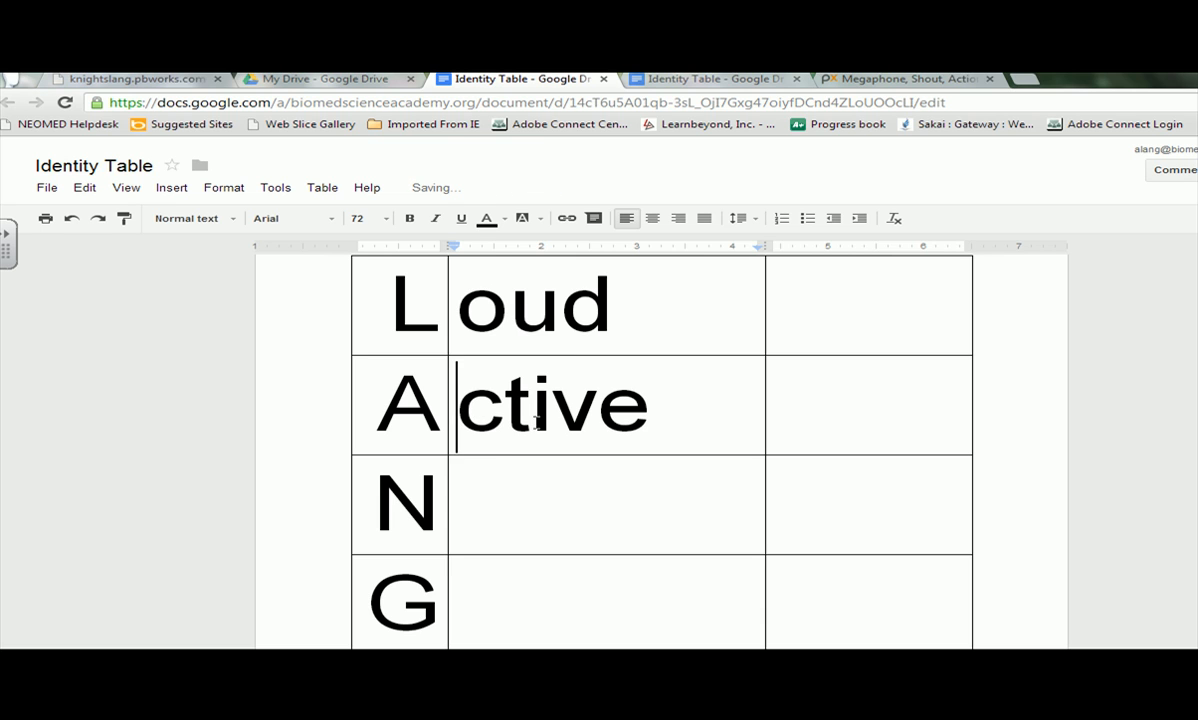
# Enter "ice" and "iving" in the last two rows of the second column, completing the words Nice and Giving.
pyautogui.doubleClick(498, 506)
pyautogui.write('ice')
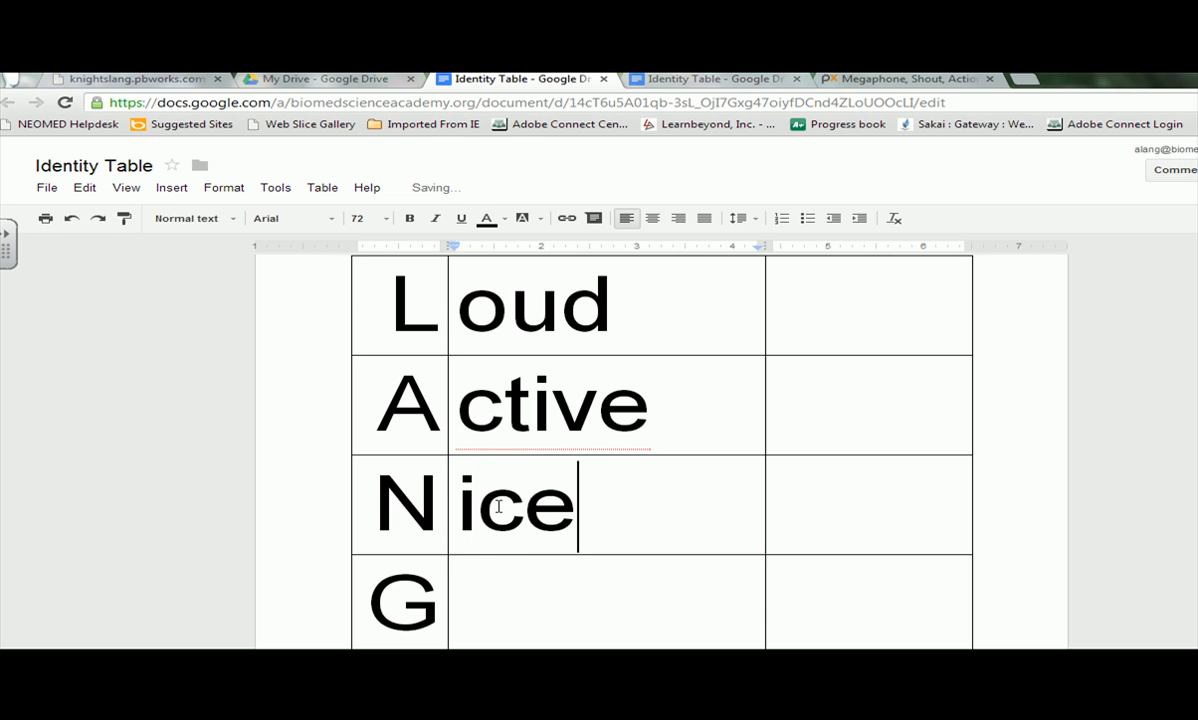
pyautogui.doubleClick(489, 572)
pyautogui.write('iving')
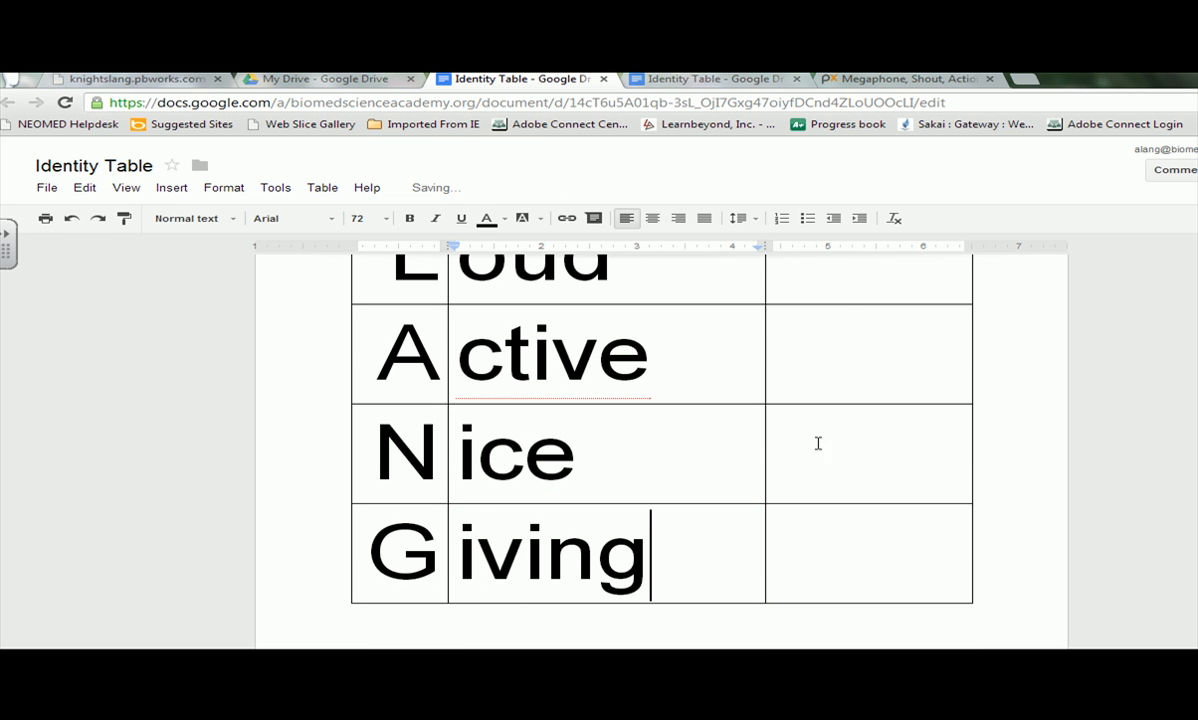
# Start inserting an image in the third column beside "Loud" and search Google images for "loud".
pyautogui.doubleClick(855, 292)
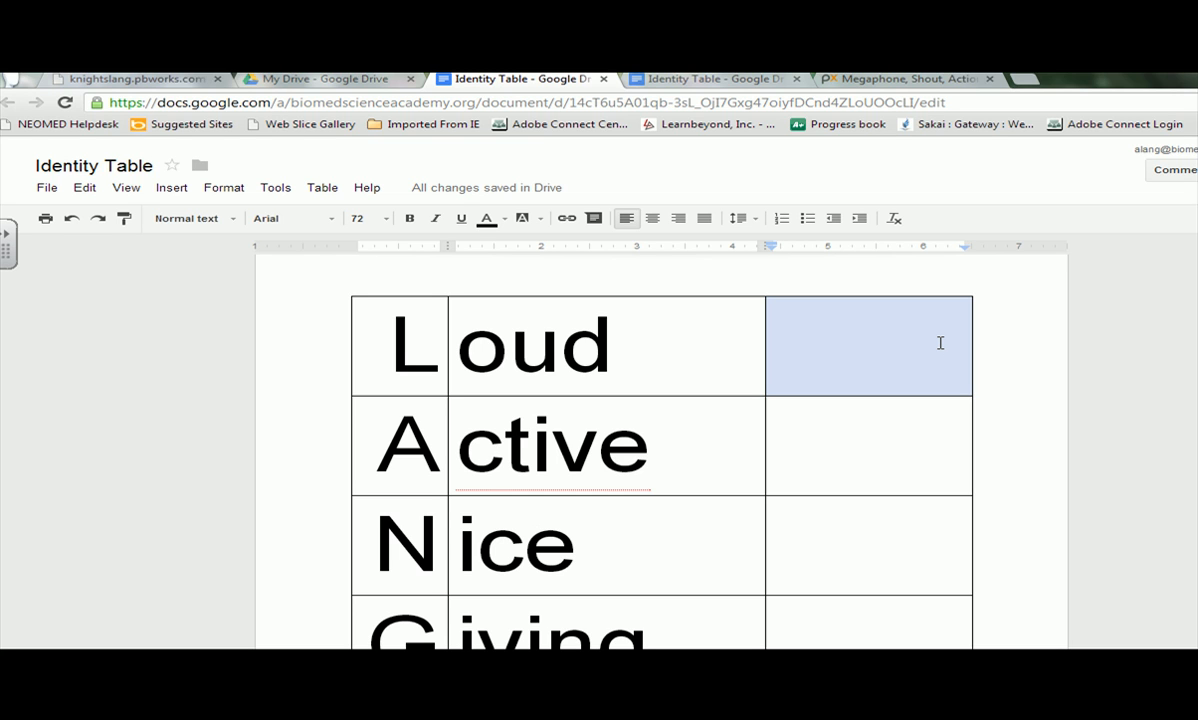
pyautogui.click(803, 336)
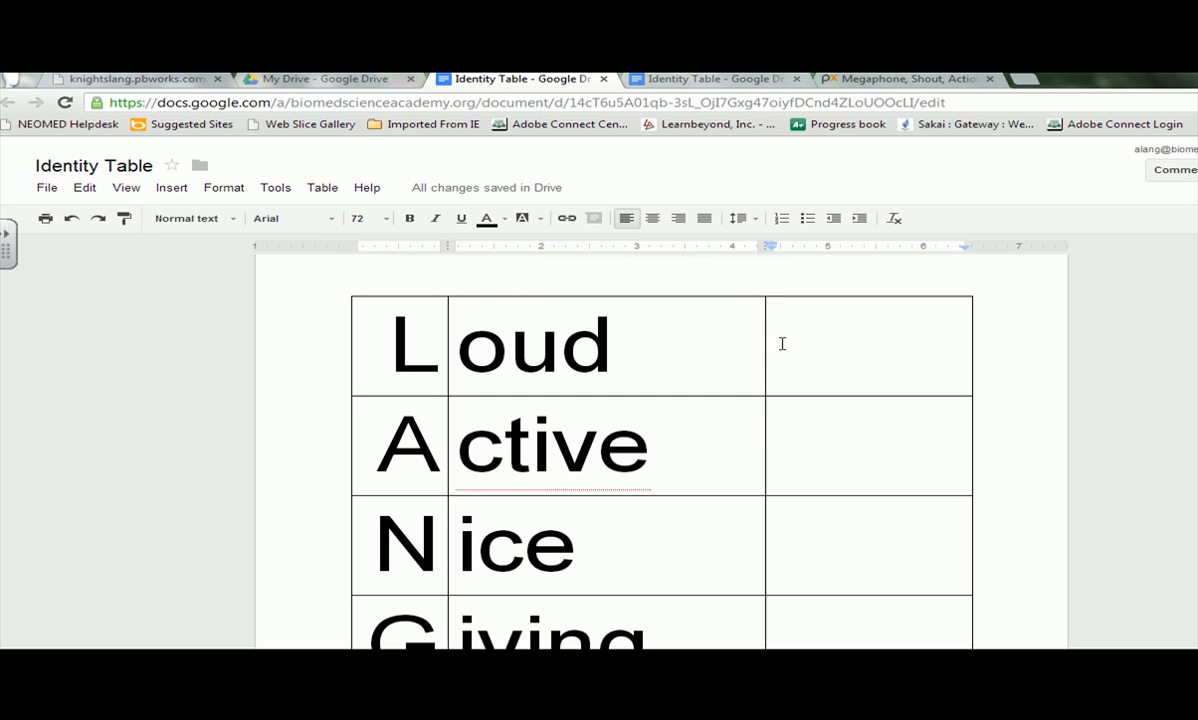
pyautogui.click(173, 189)
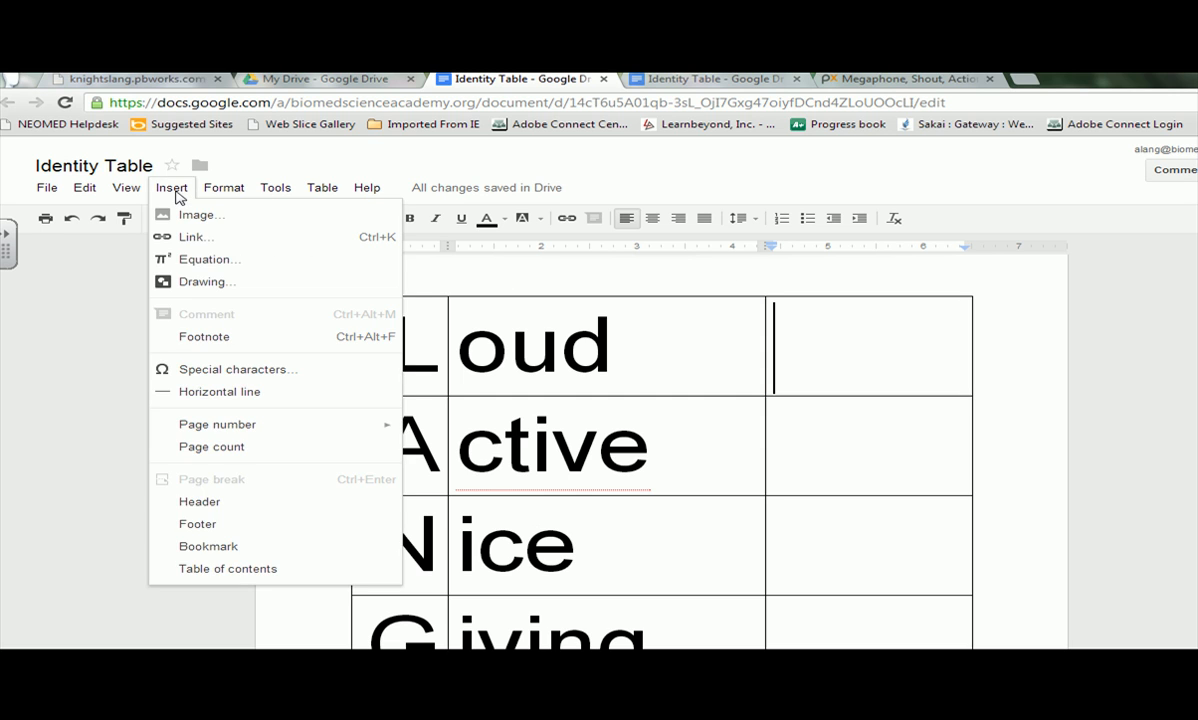
pyautogui.click(183, 215)
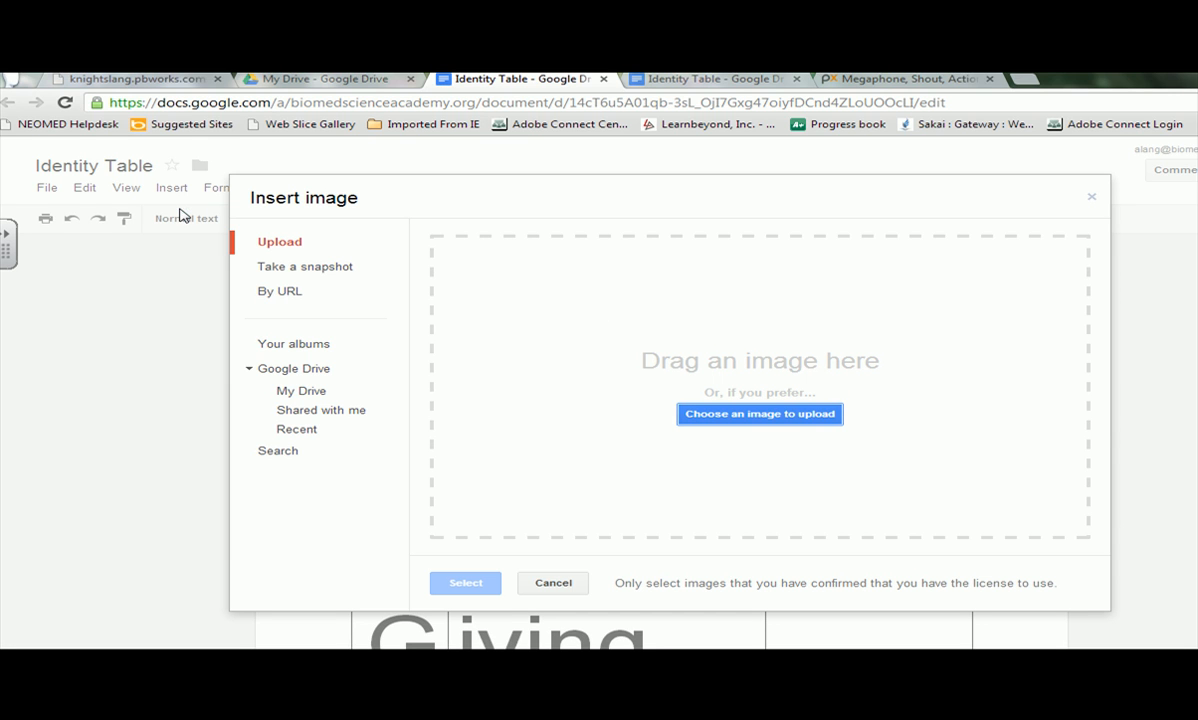
pyautogui.click(285, 453)
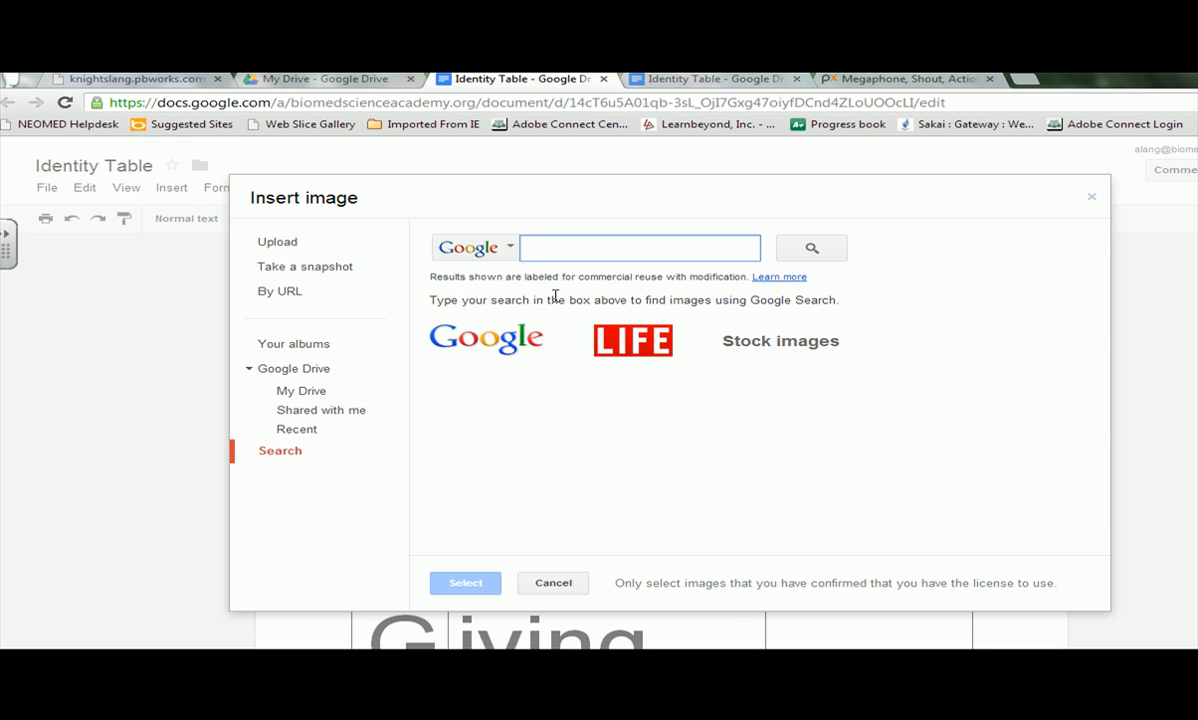
pyautogui.write('loud')
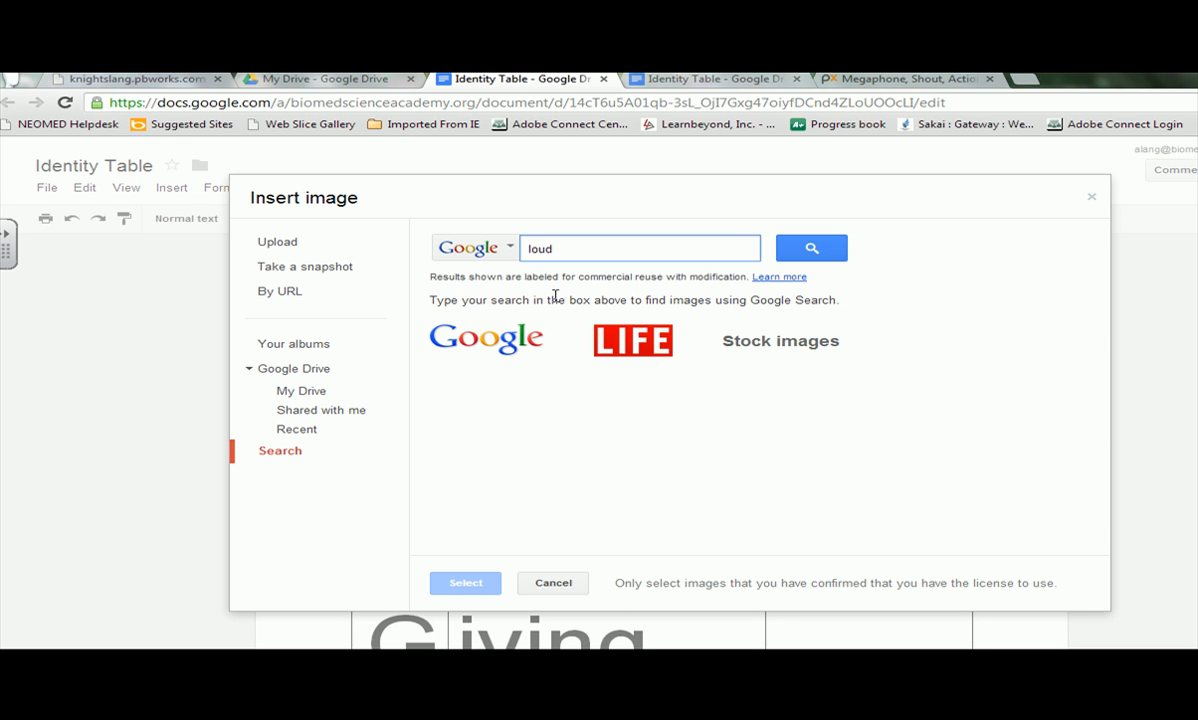
pyautogui.click(812, 248)
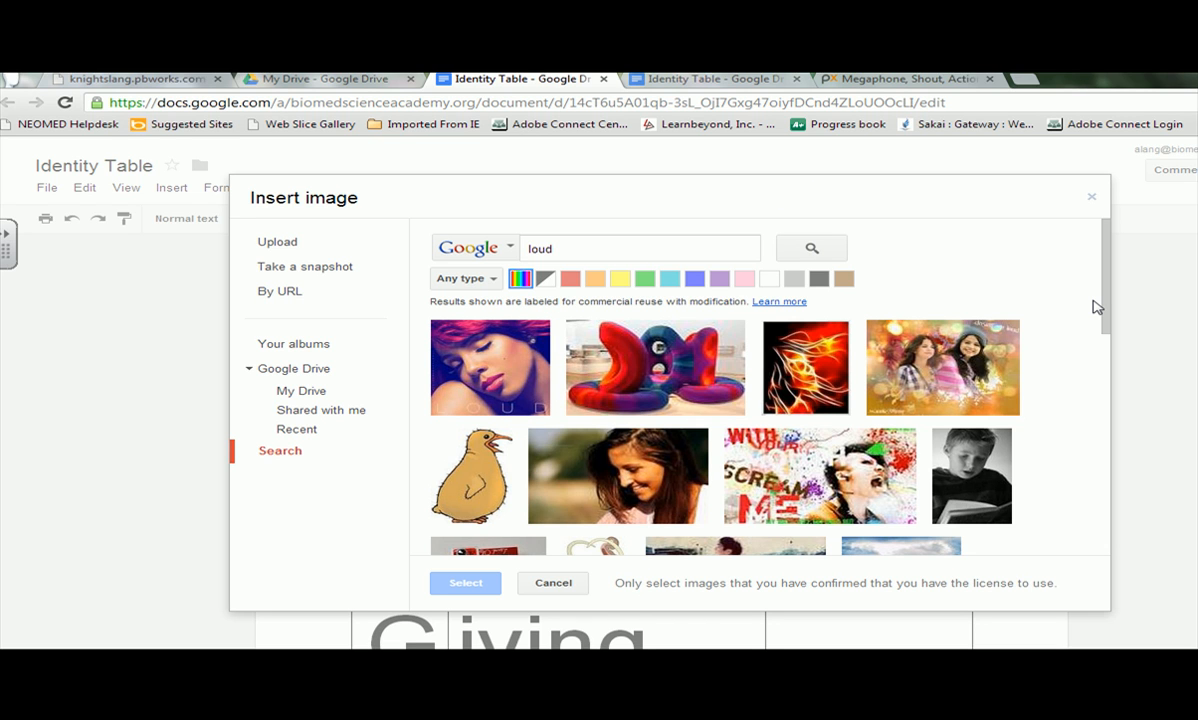
# Select the photo of the woman shouting into a megaphone from the results and open its Pixabay source page.
pyautogui.moveTo(1105, 300); pyautogui.dragTo(1110, 474)
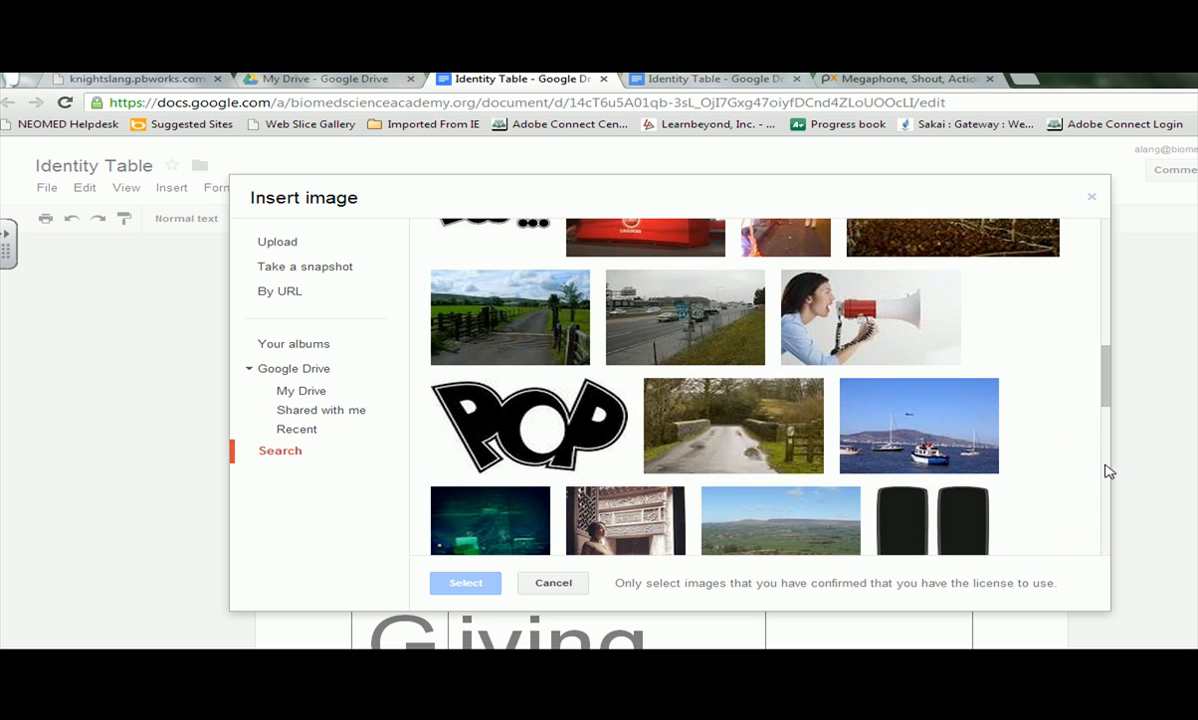
pyautogui.click(839, 323)
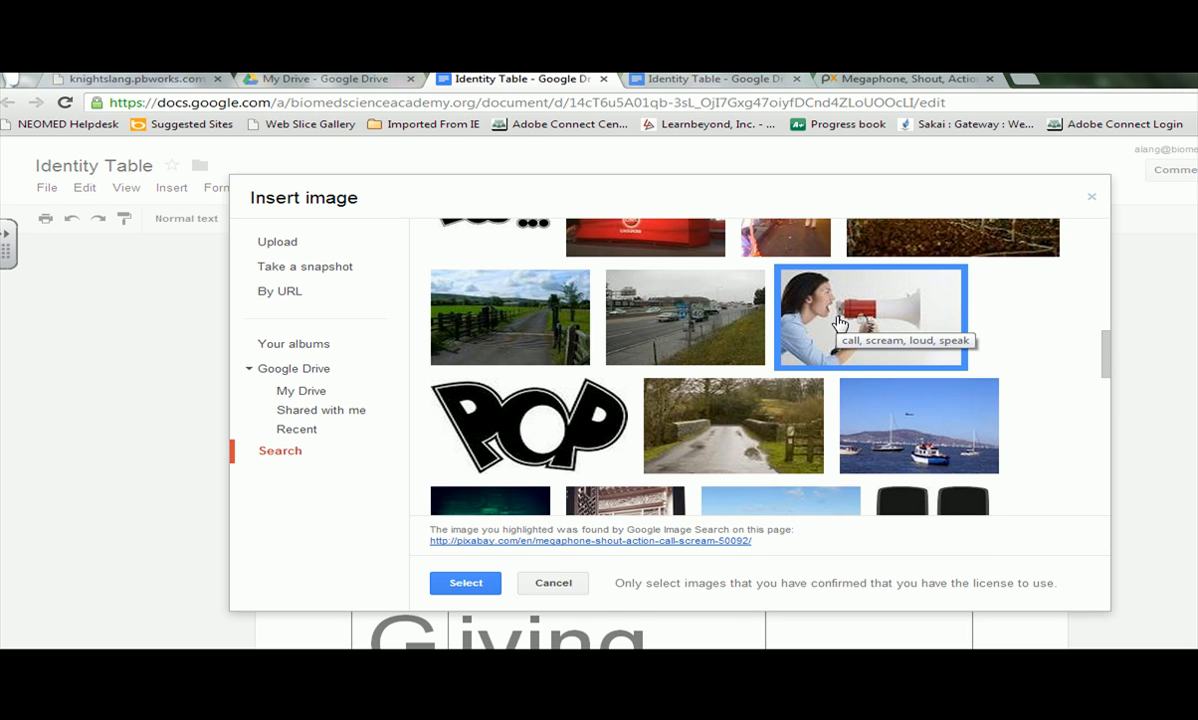
pyautogui.click(541, 541)
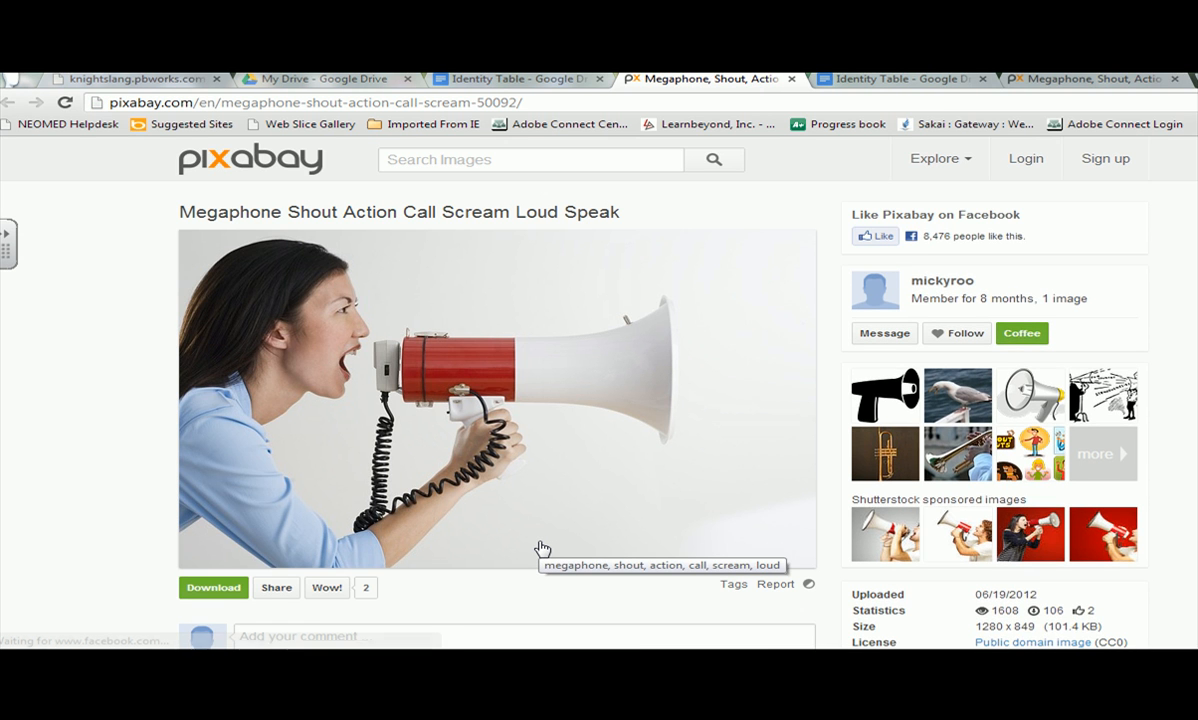
# Copy the megaphone photo's image URL and return to the Identity Table document's image insertion dialog.
pyautogui.rightClick(461, 424)
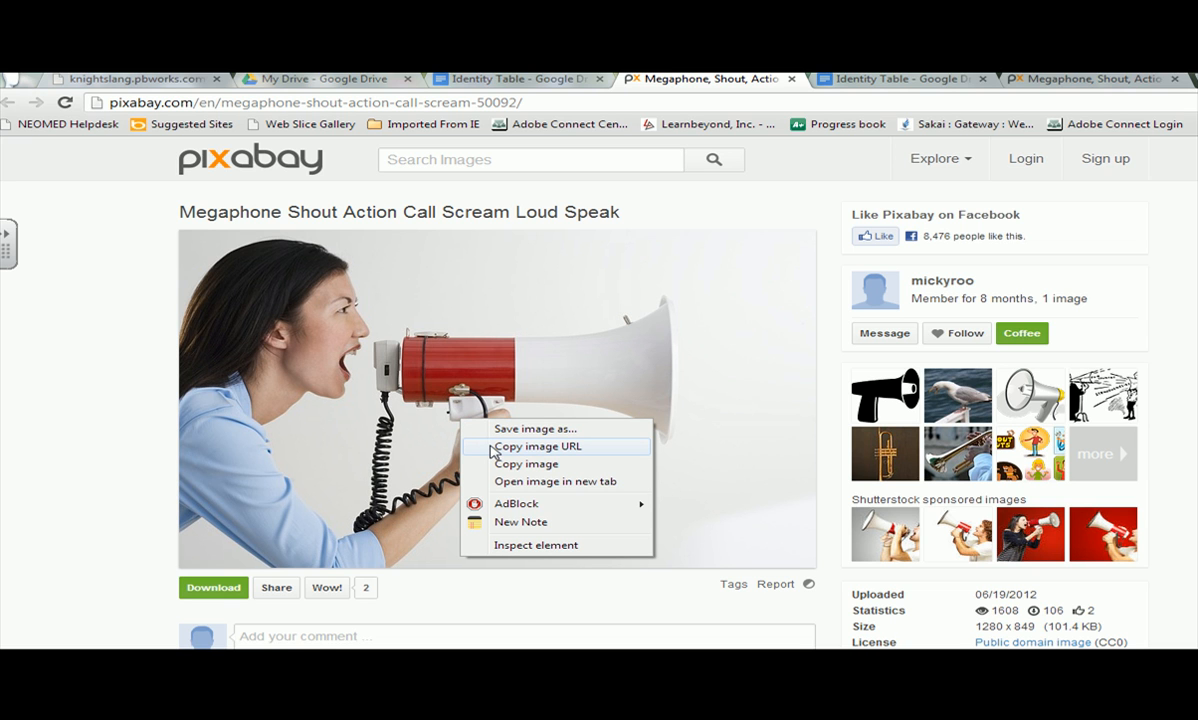
pyautogui.click(491, 448)
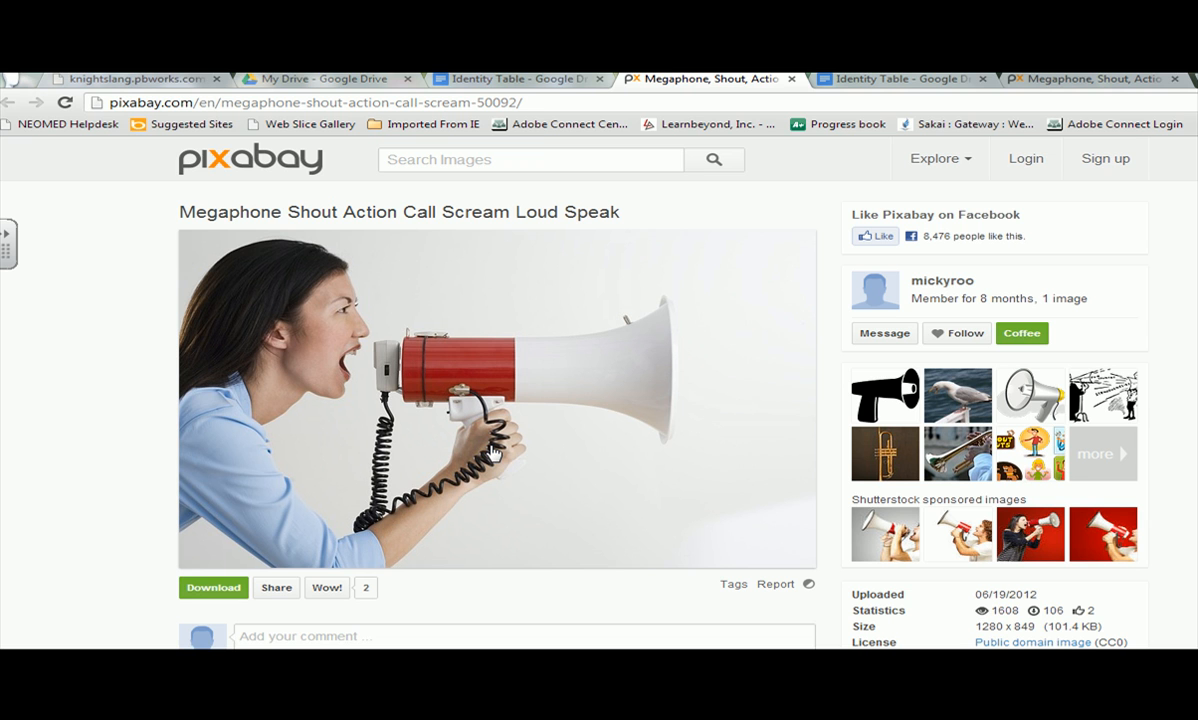
pyautogui.click(524, 82)
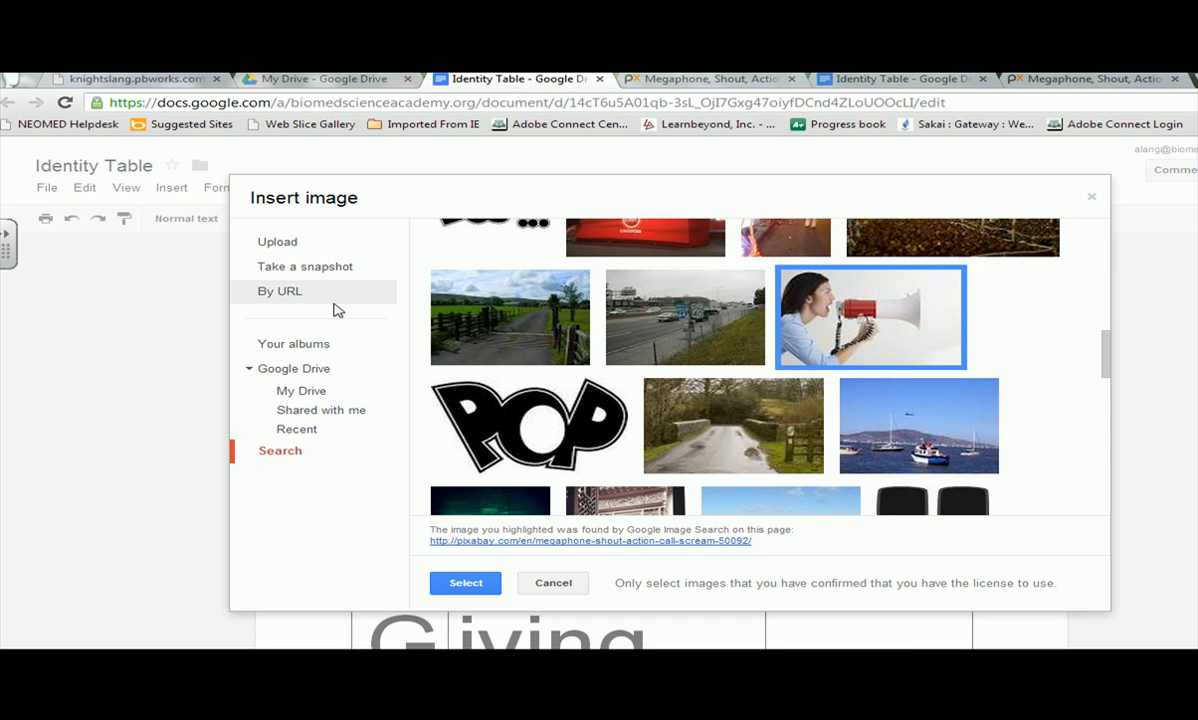
# Insert the megaphone photo into the cell beside "Loud" using its copied image URL.
pyautogui.click(293, 290)
pyautogui.click(651, 241)
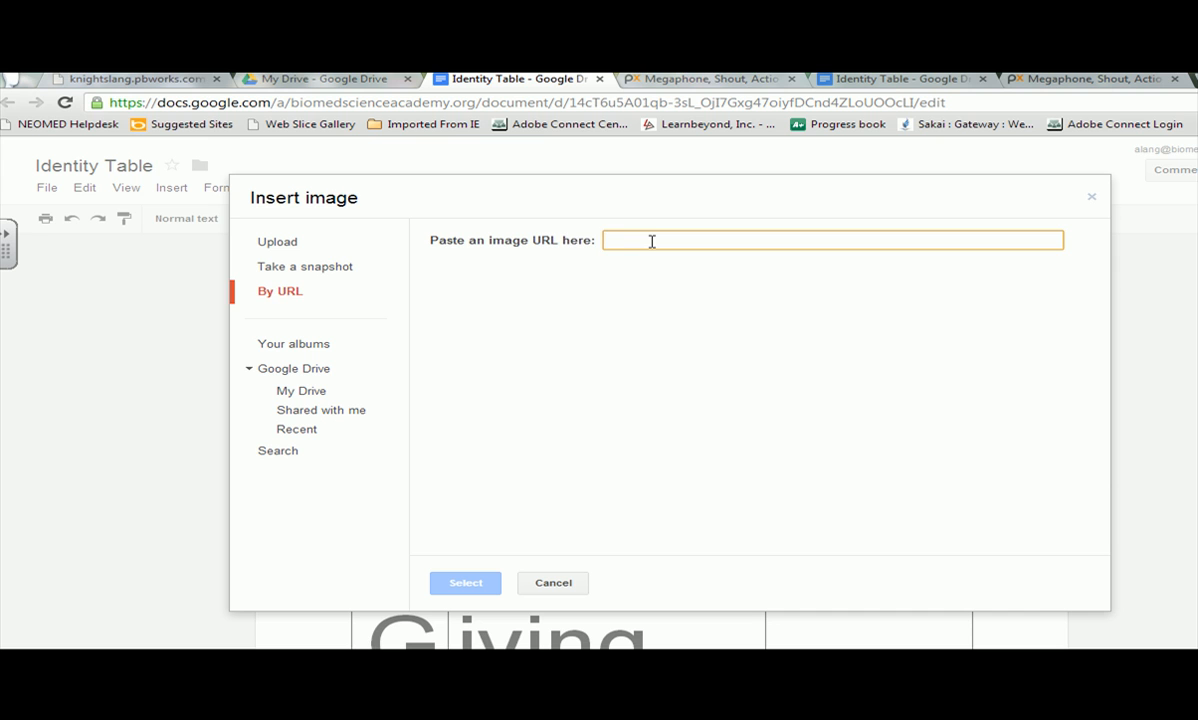
pyautogui.hotkey('ctrl', 'v')
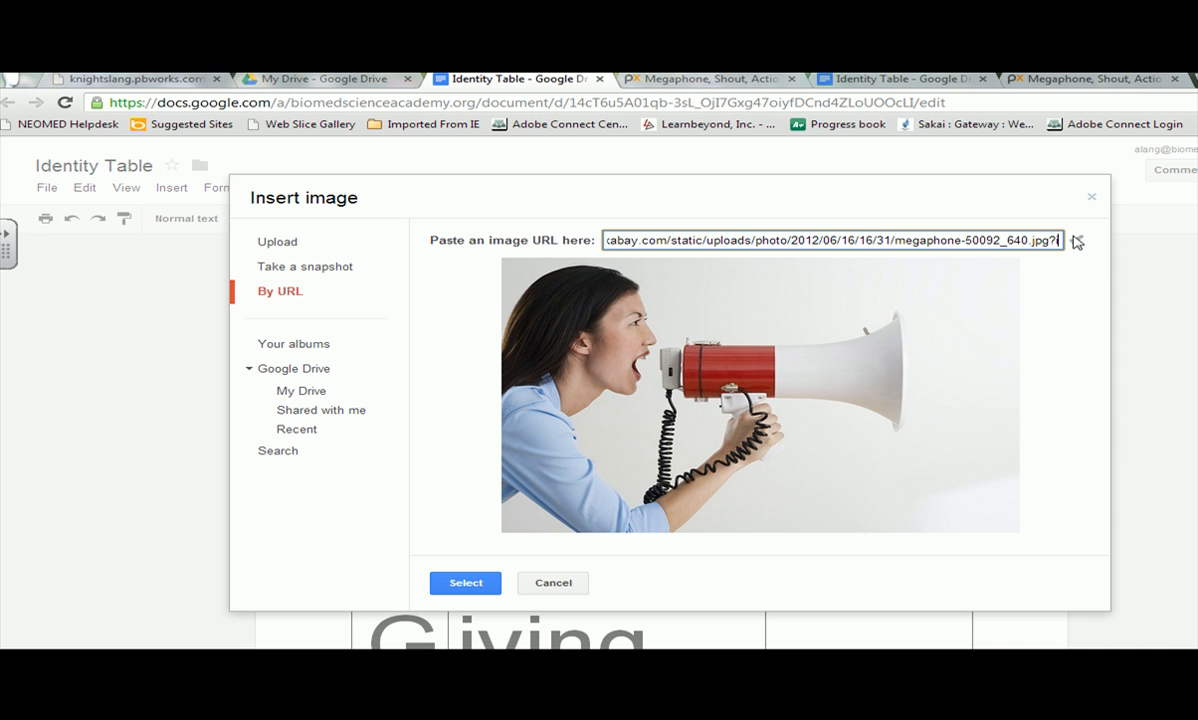
pyautogui.click(450, 582)
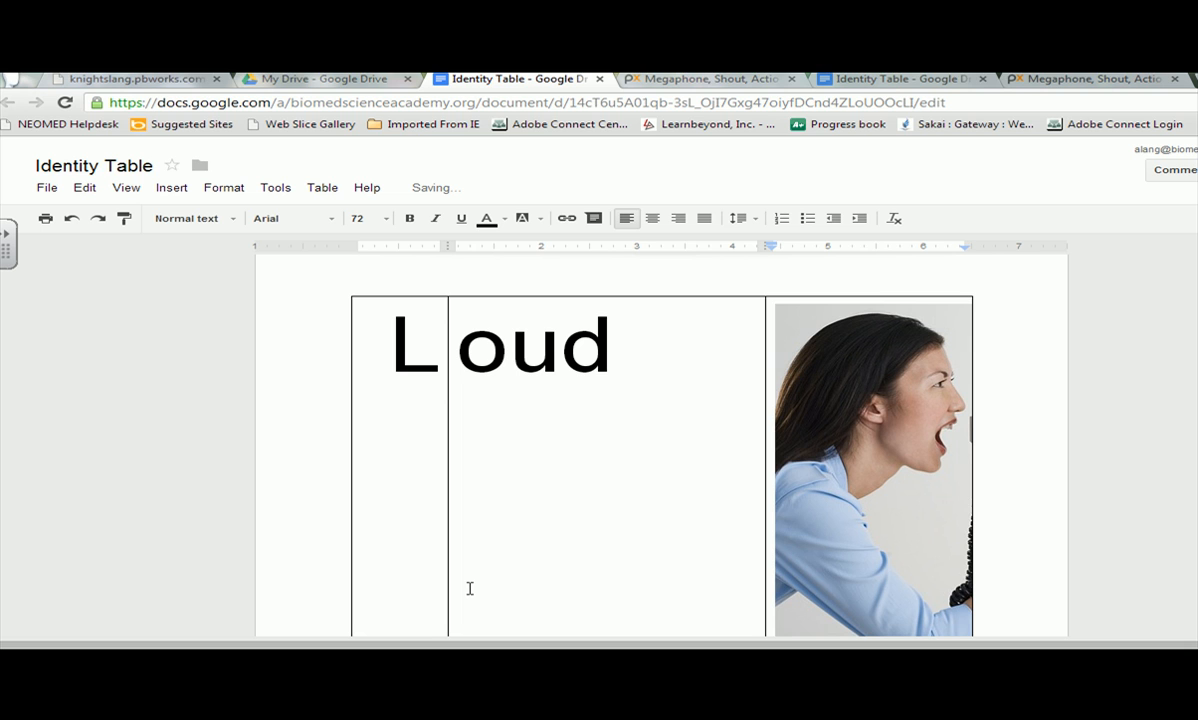
# Shrink the megaphone photo proportionally until it fits inside the third-column cell beside "Loud".
pyautogui.click(900, 500)
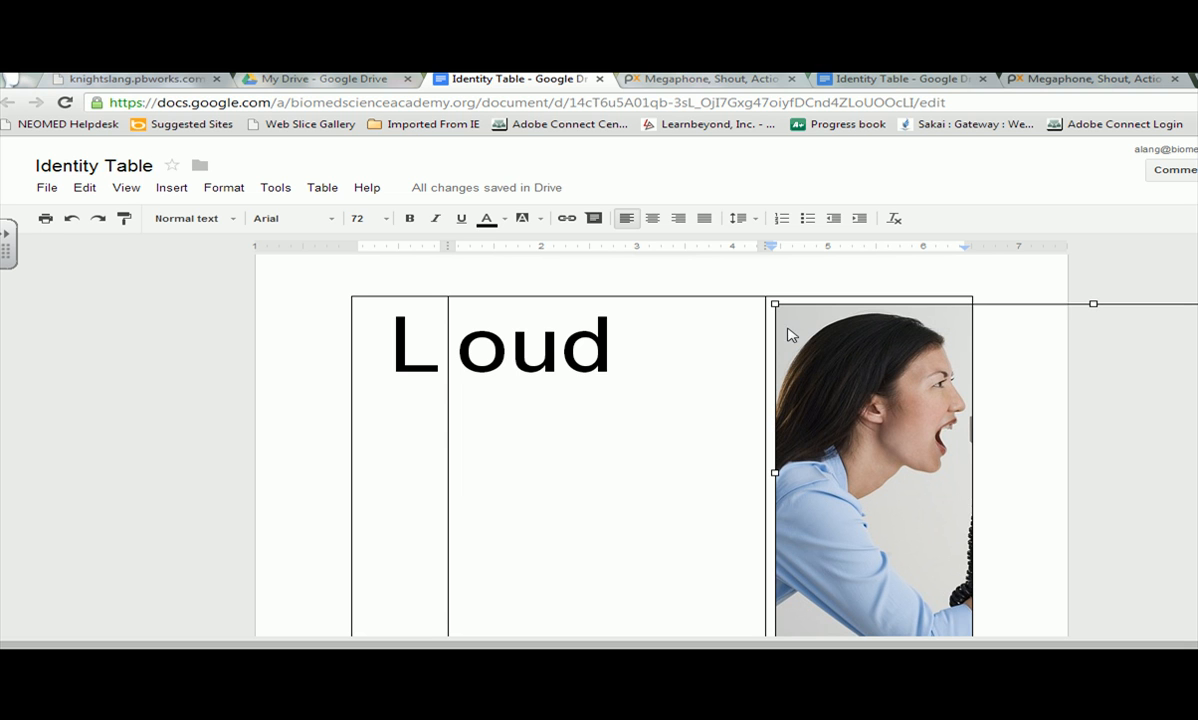
pyautogui.moveTo(773, 302); pyautogui.dragTo(850, 400)
pyautogui.moveTo(776, 535); pyautogui.dragTo(903, 434)
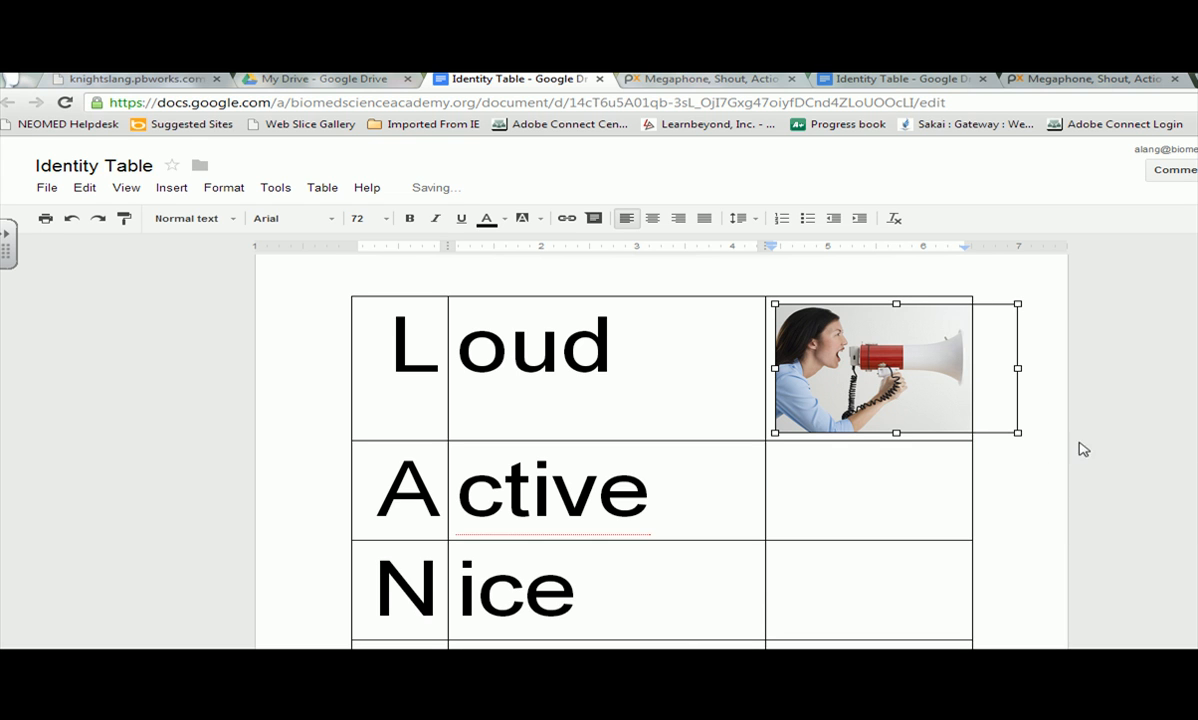
pyautogui.moveTo(1017, 432); pyautogui.dragTo(953, 399)
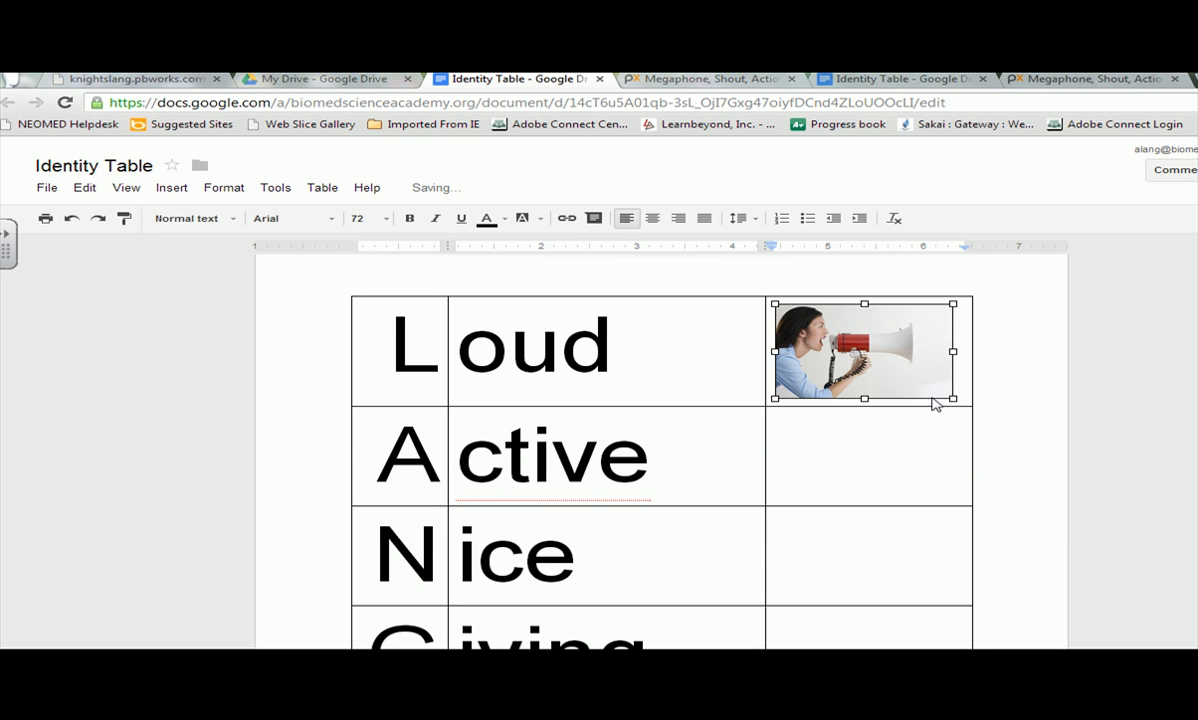
# With the "ctive" cell selected, set the table border to blue with a 3 pt width in the table properties.
pyautogui.doubleClick(889, 464)
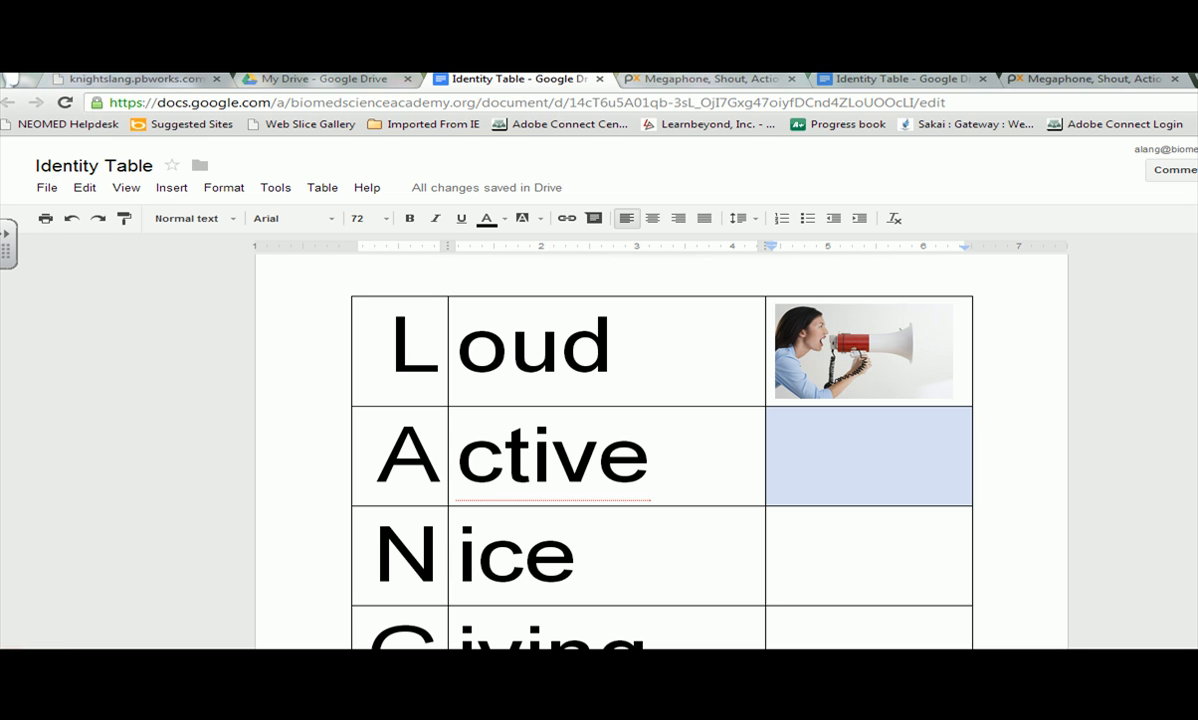
pyautogui.click(673, 464)
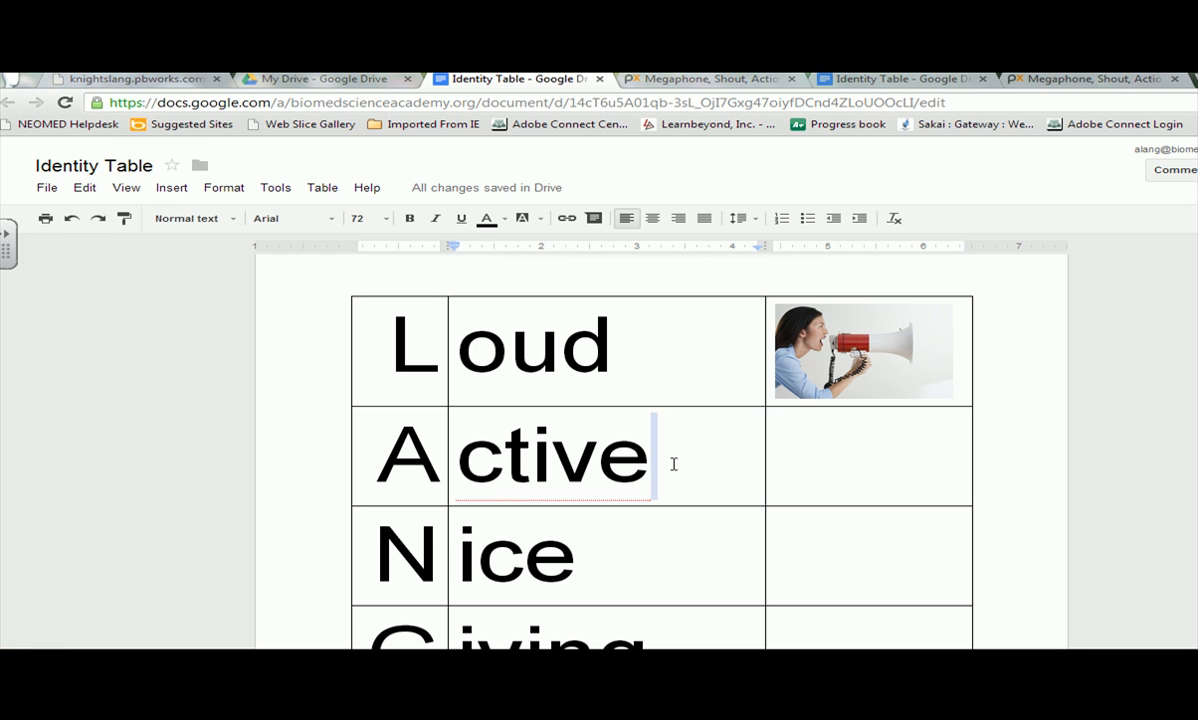
pyautogui.doubleClick(814, 466)
pyautogui.doubleClick(713, 461)
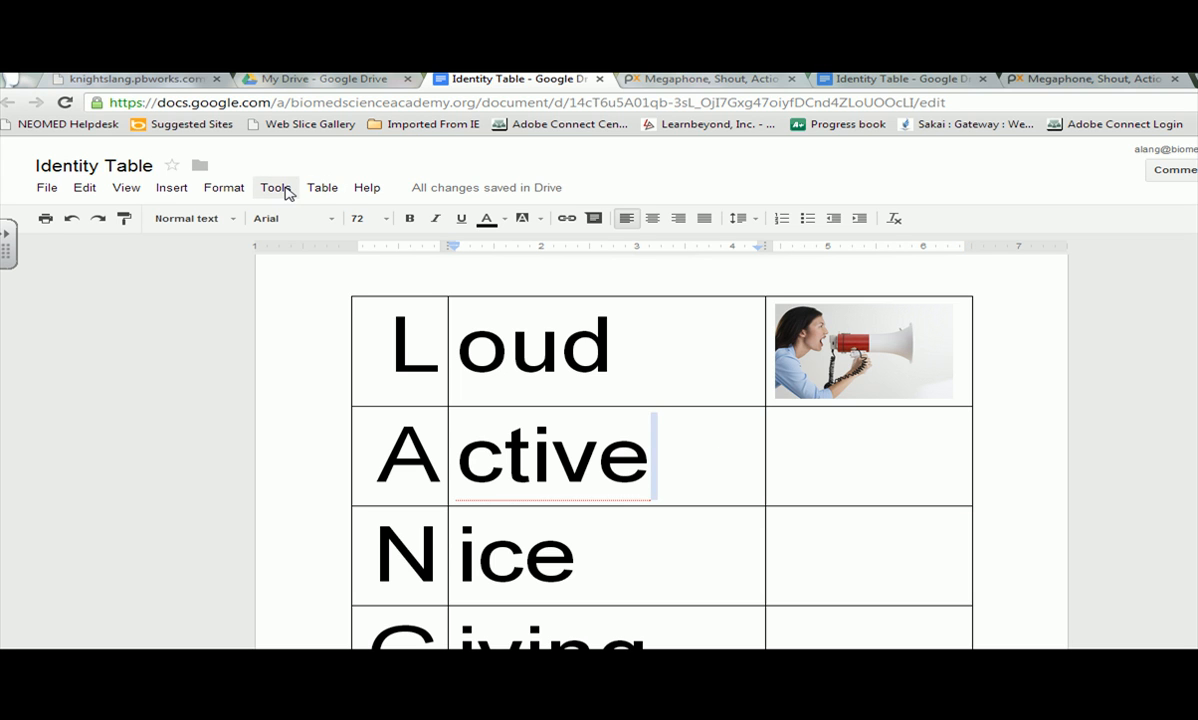
pyautogui.click(320, 190)
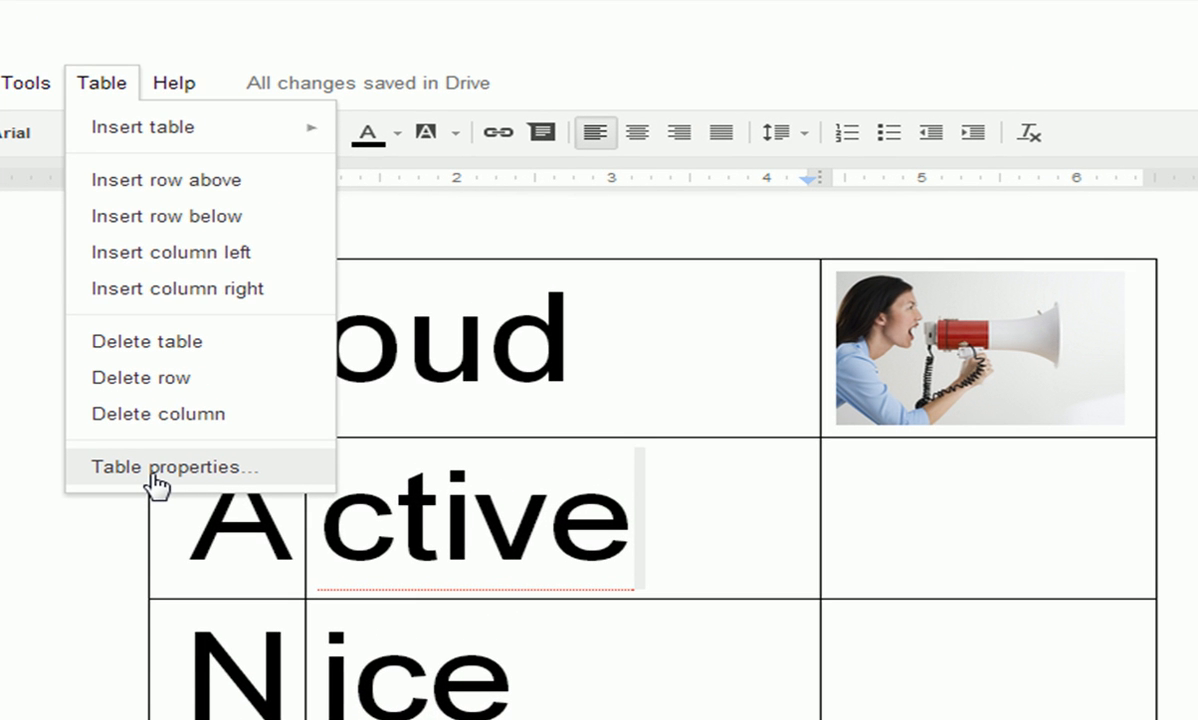
pyautogui.click(157, 470)
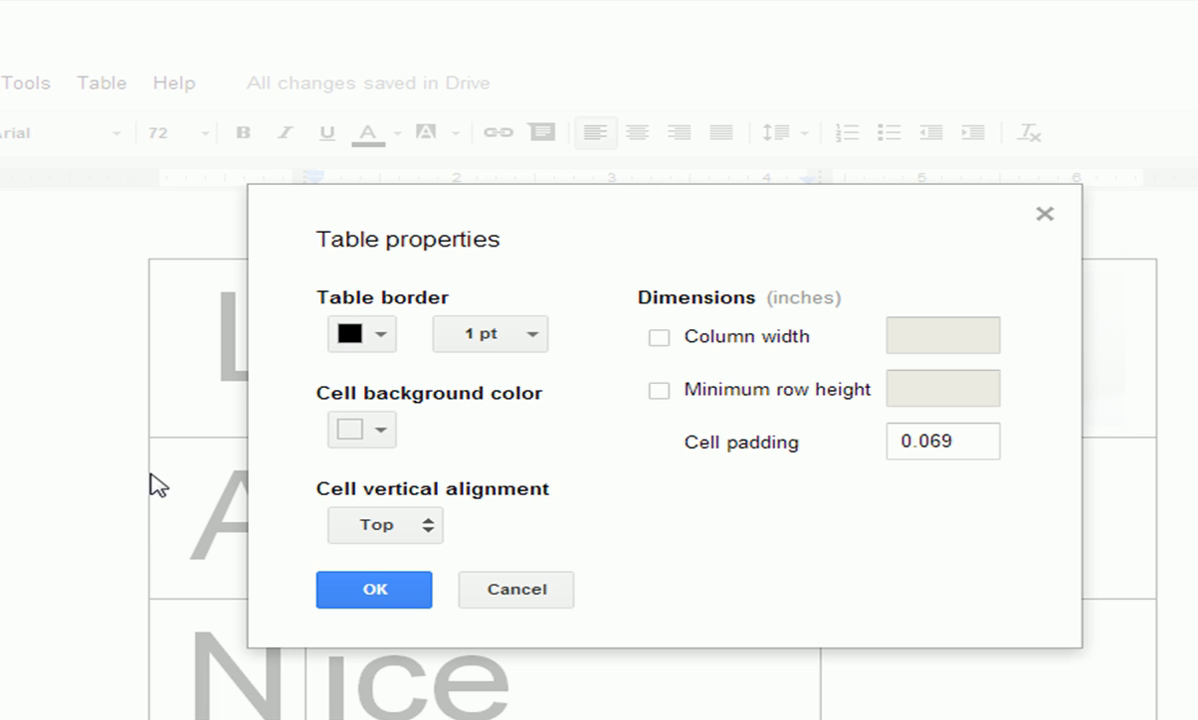
pyautogui.click(380, 338)
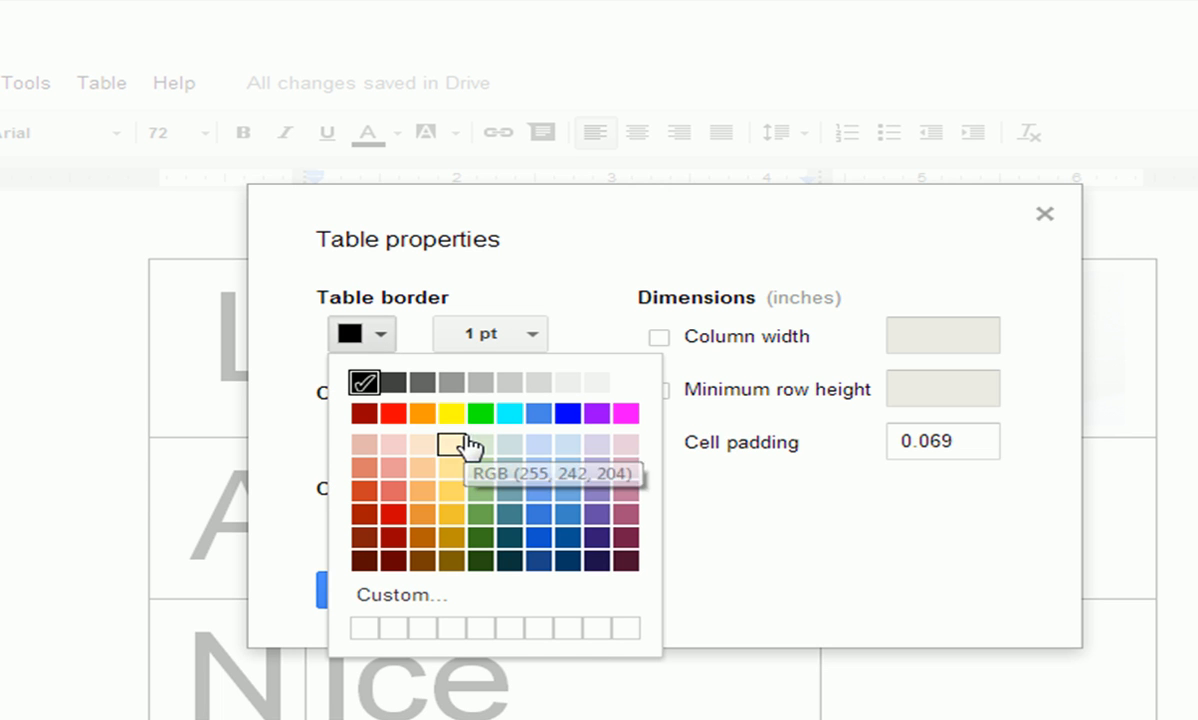
pyautogui.click(567, 413)
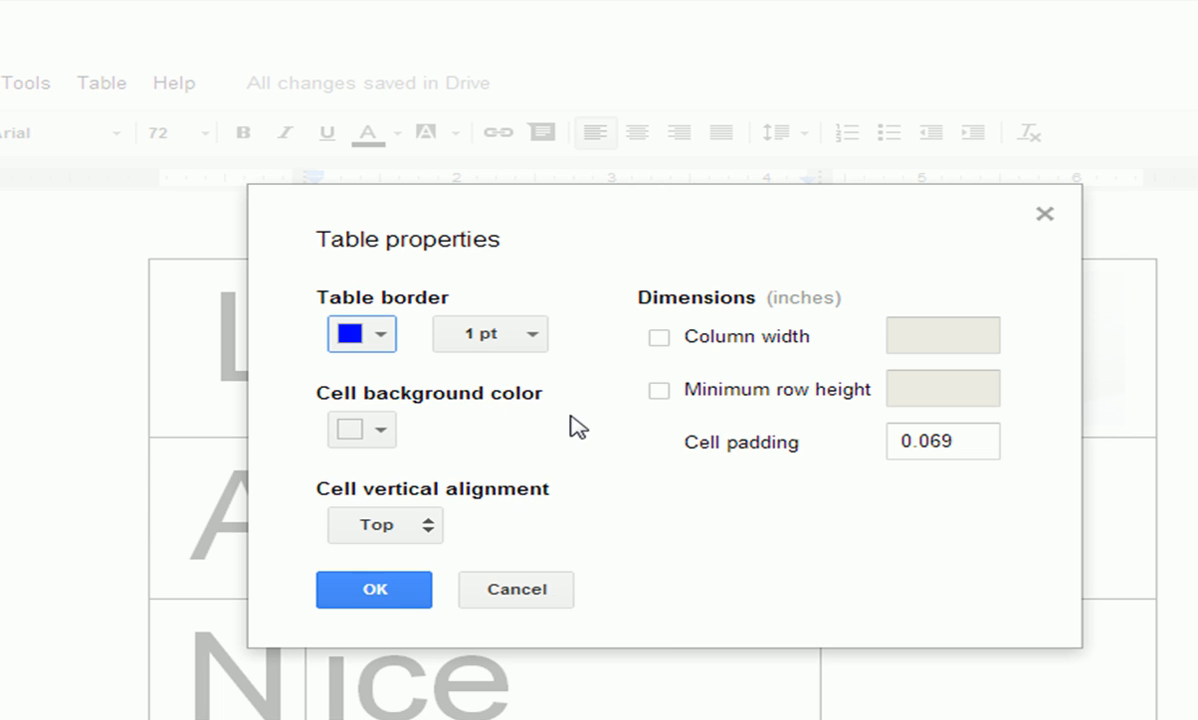
pyautogui.click(532, 334)
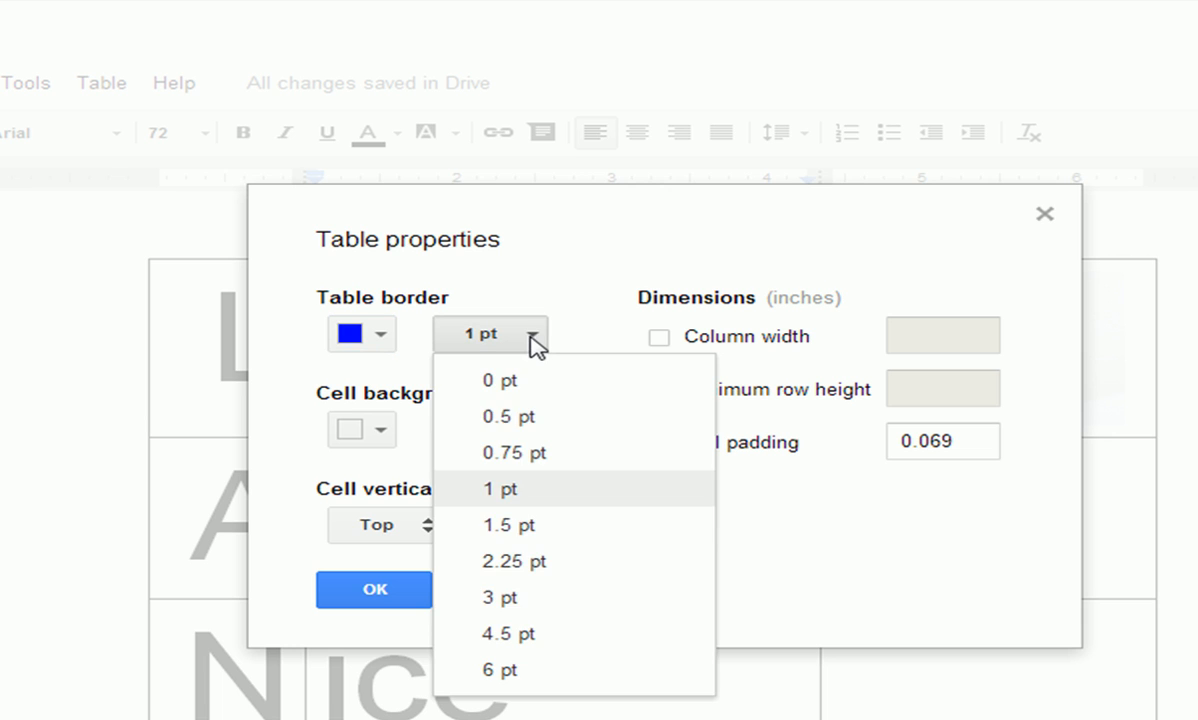
pyautogui.click(500, 598)
# Give the "ctive" cell a light blue background and Center vertical alignment, and apply the table properties.
pyautogui.click(383, 430)
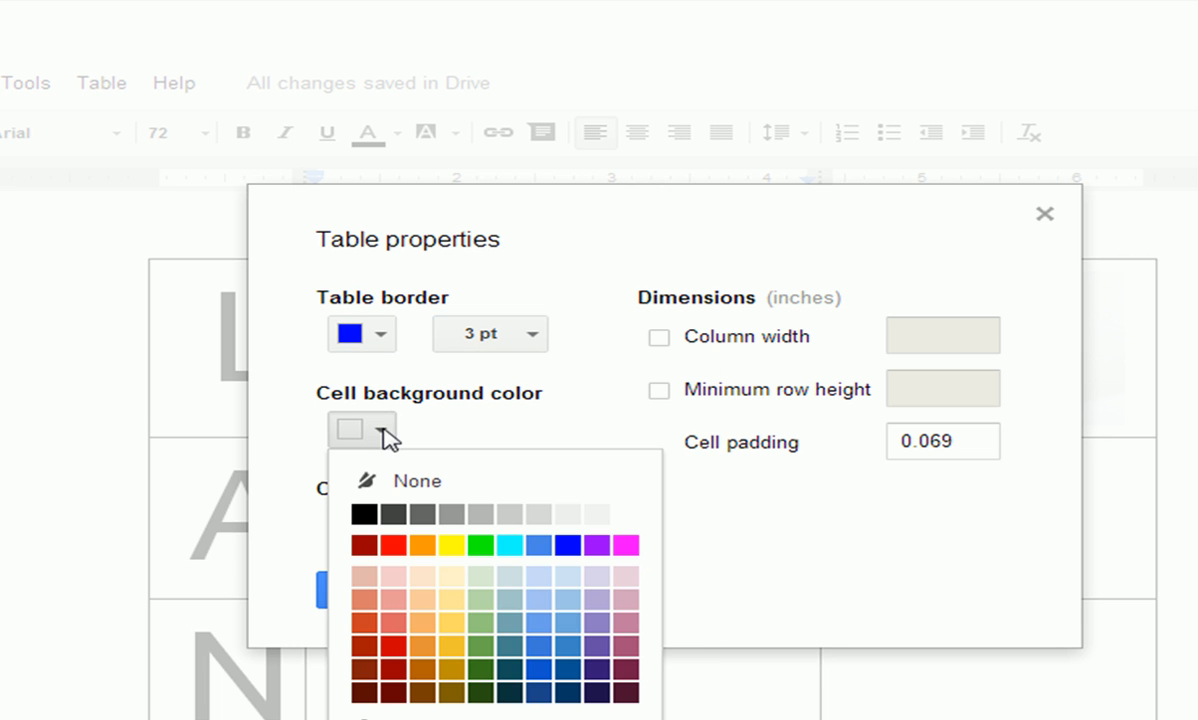
pyautogui.click(568, 599)
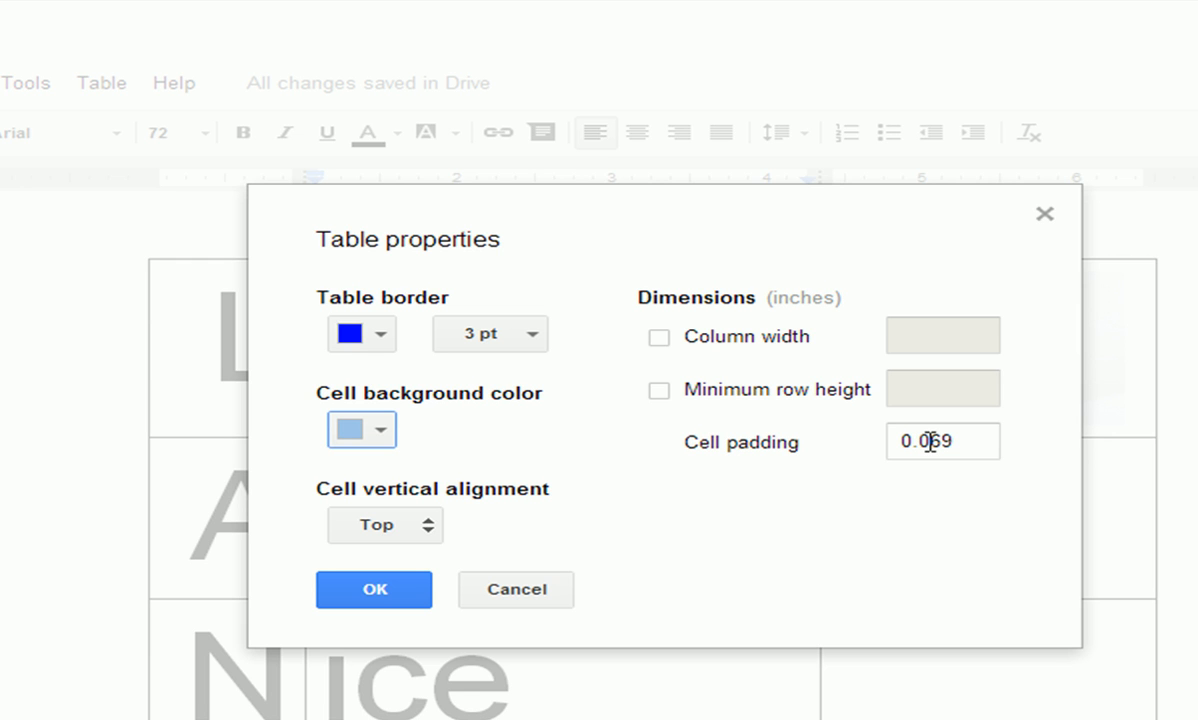
pyautogui.click(412, 535)
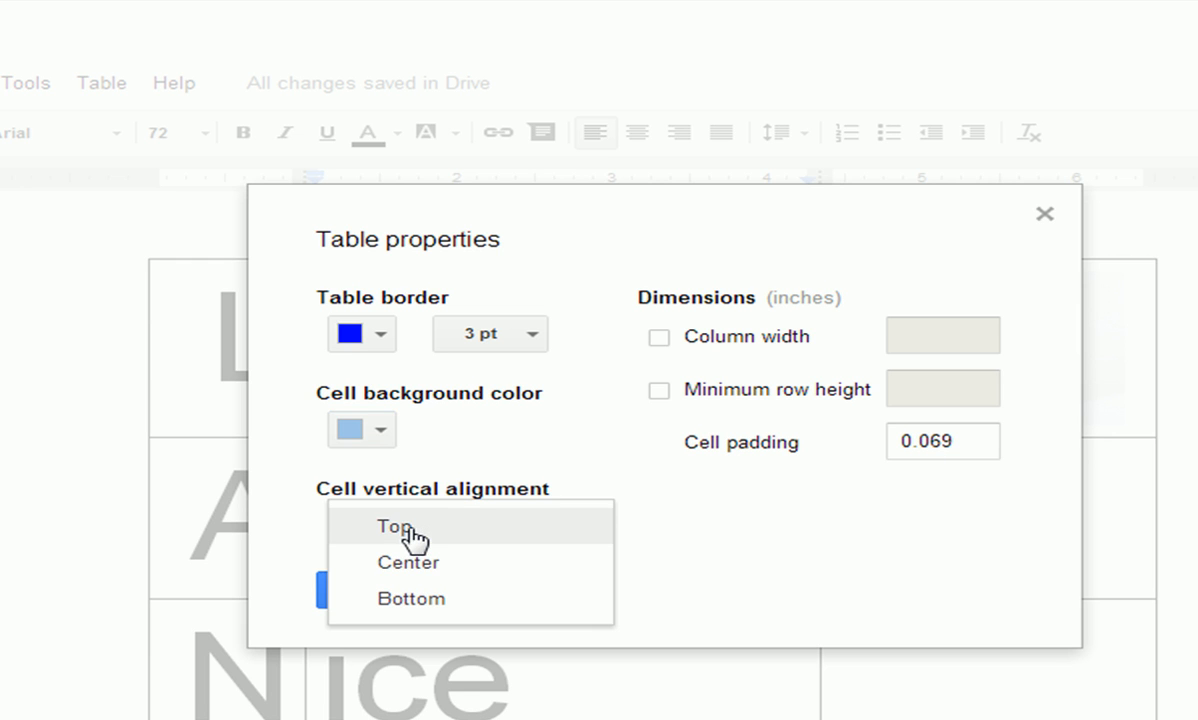
pyautogui.click(411, 563)
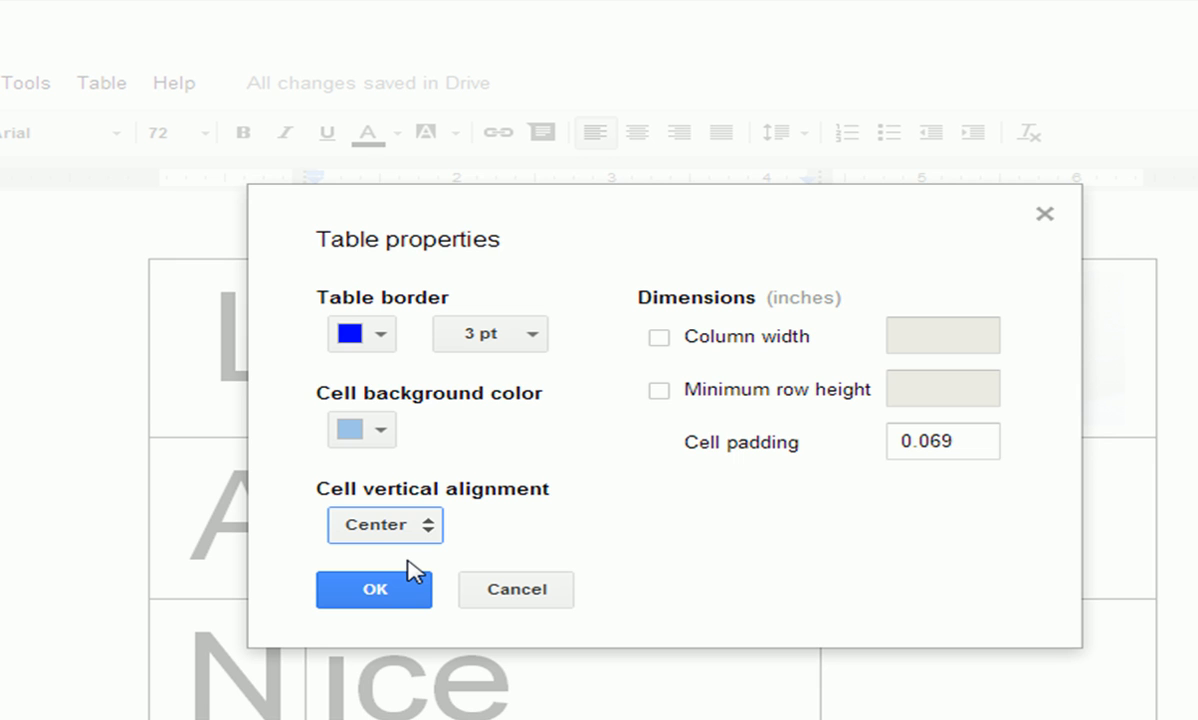
pyautogui.click(390, 595)
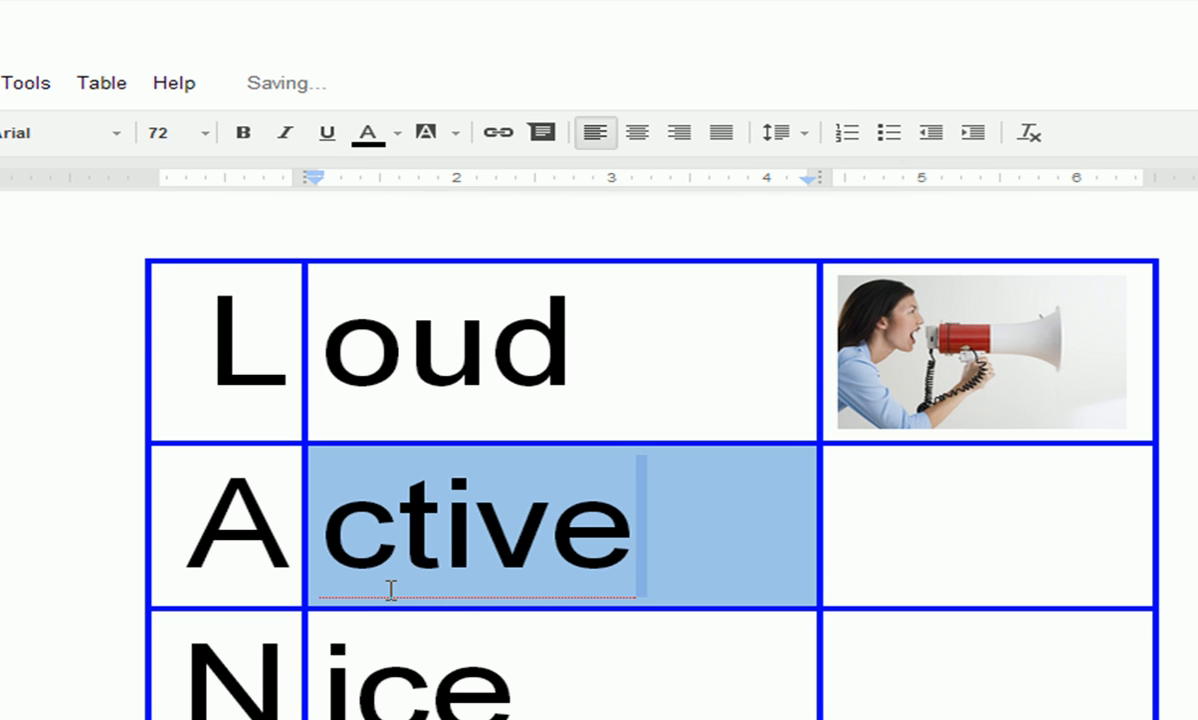
# Select all cells of the table and apply the light blue cell background color to them.
pyautogui.click(917, 703)
pyautogui.click(870, 718)
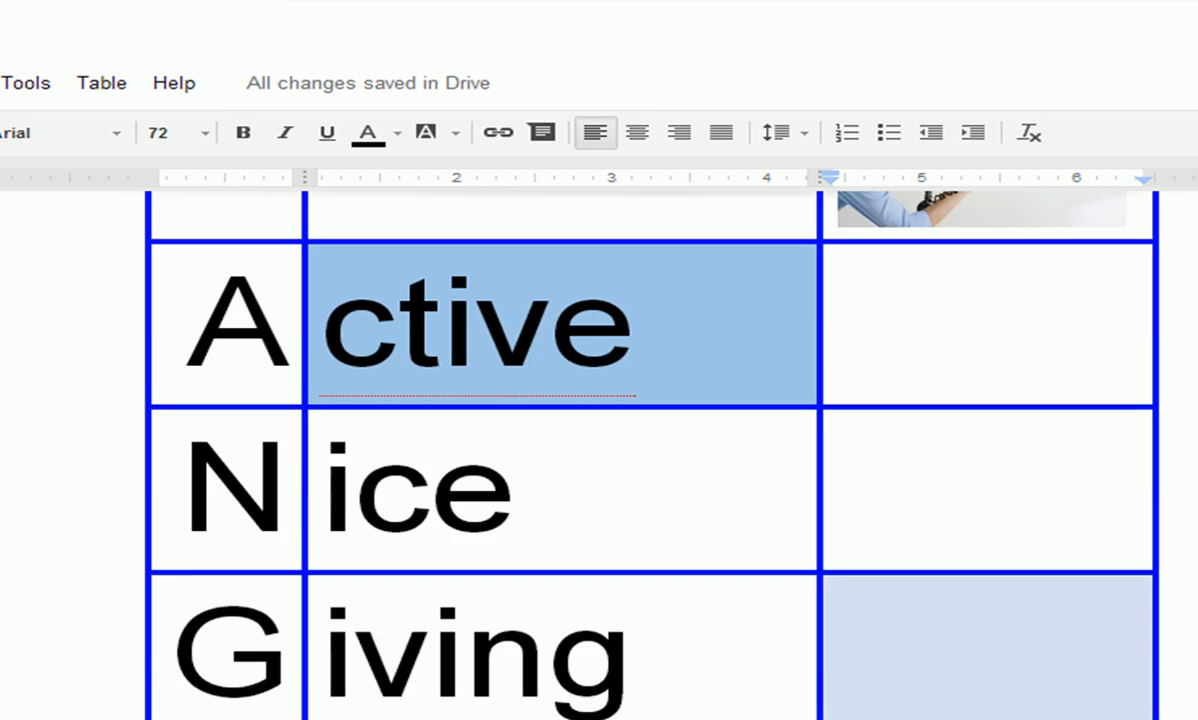
pyautogui.scroll(-1, 727, 404)
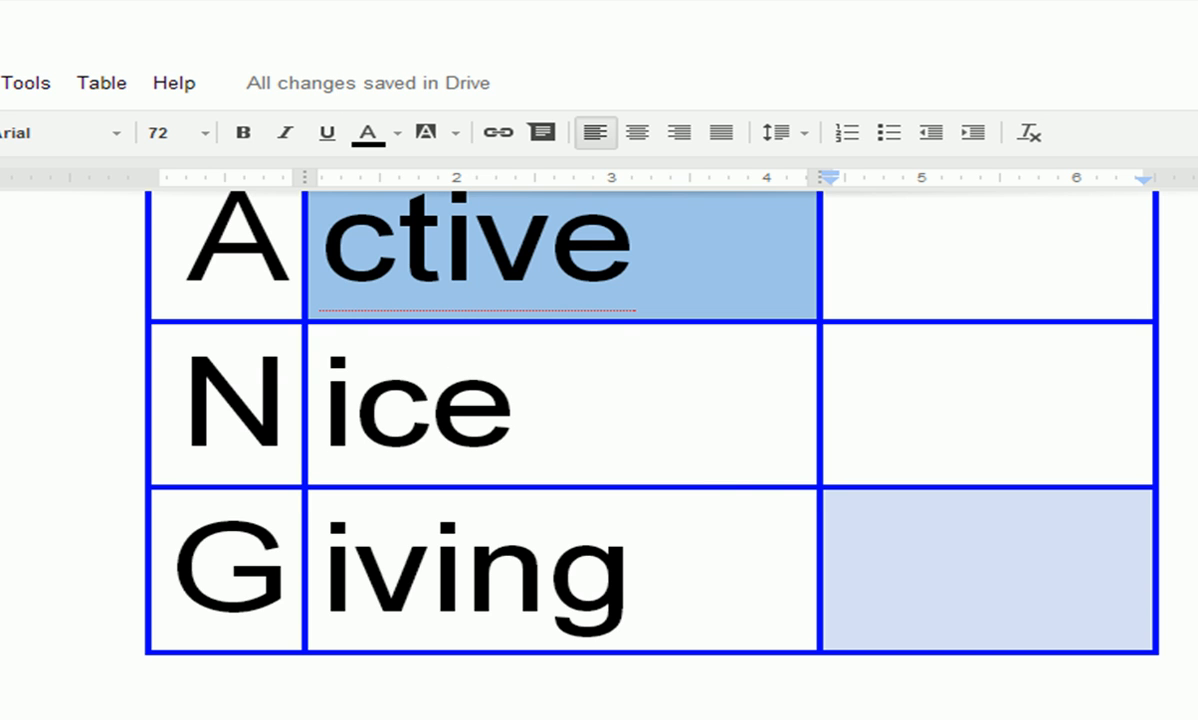
pyautogui.scroll(3, 650, 420)
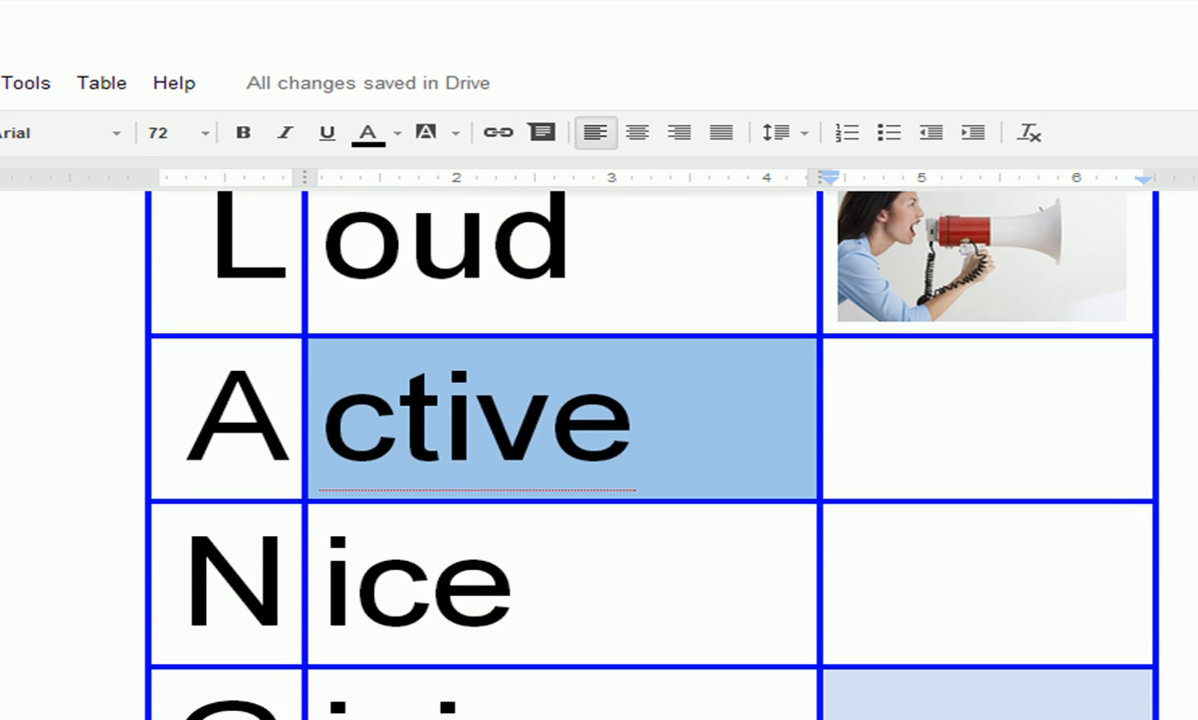
pyautogui.scroll(-1, 671, 701)
pyautogui.moveTo(870, 718); pyautogui.dragTo(227, 377)
pyautogui.click(97, 80)
pyautogui.click(136, 459)
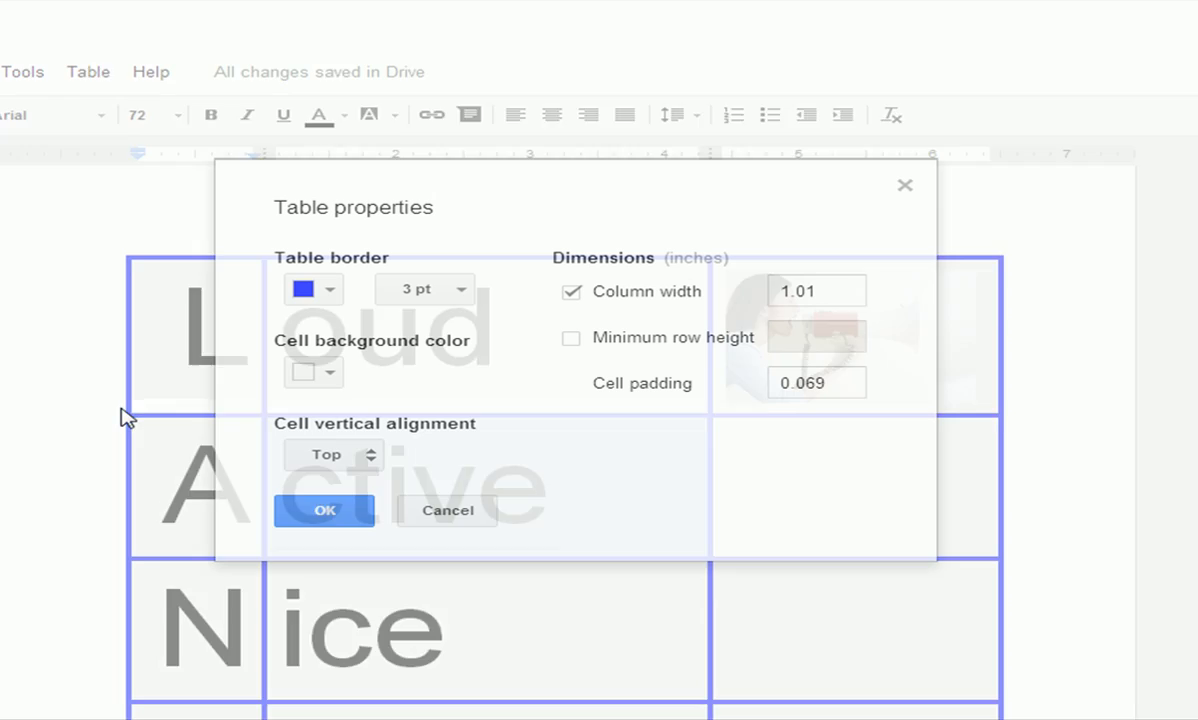
pyautogui.click(328, 371)
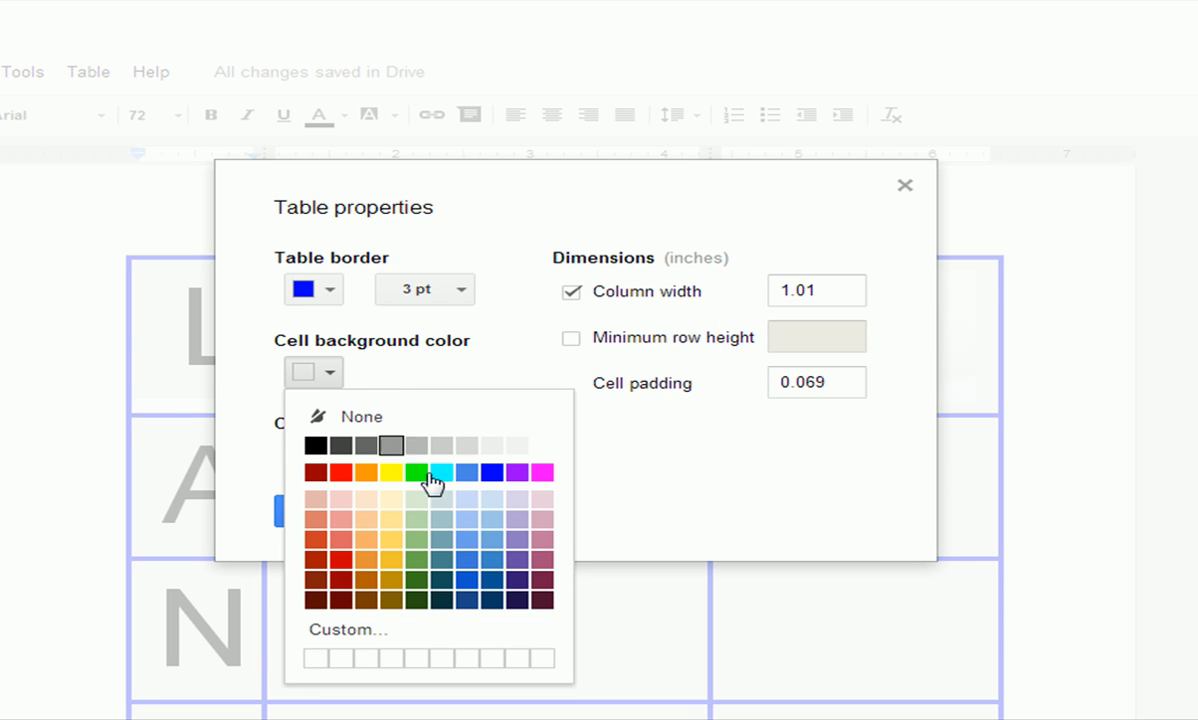
pyautogui.click(492, 520)
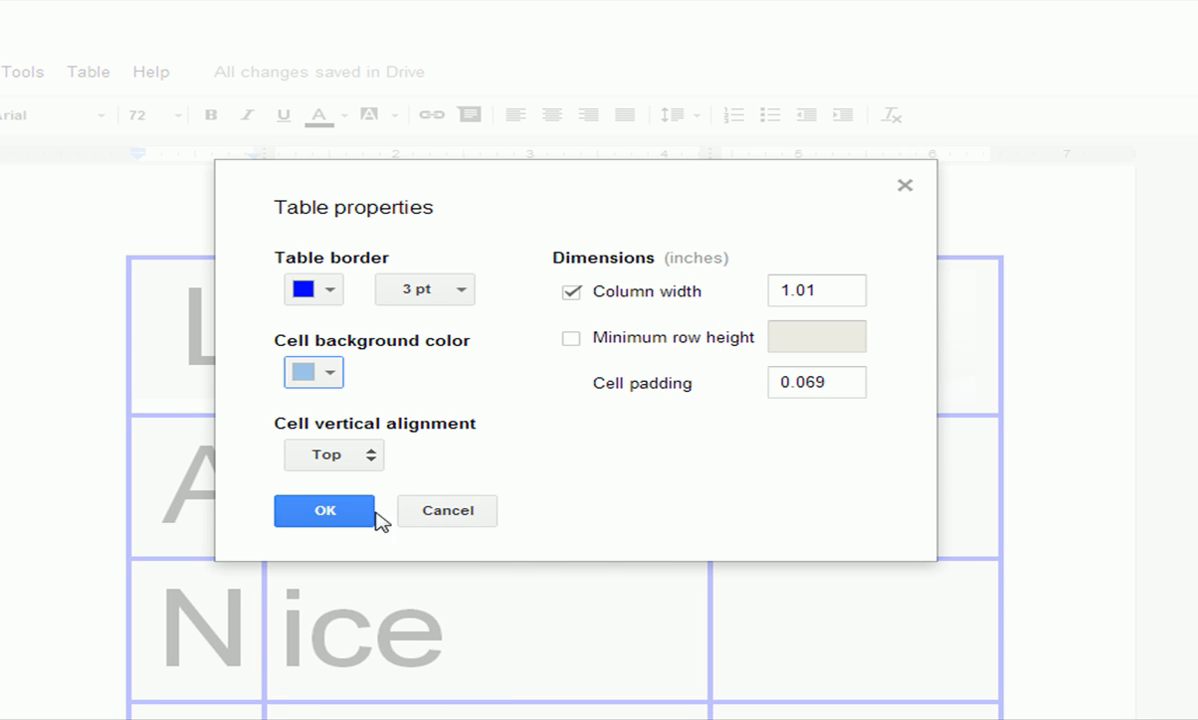
pyautogui.click(326, 506)
pyautogui.scroll(-3, 801, 640)
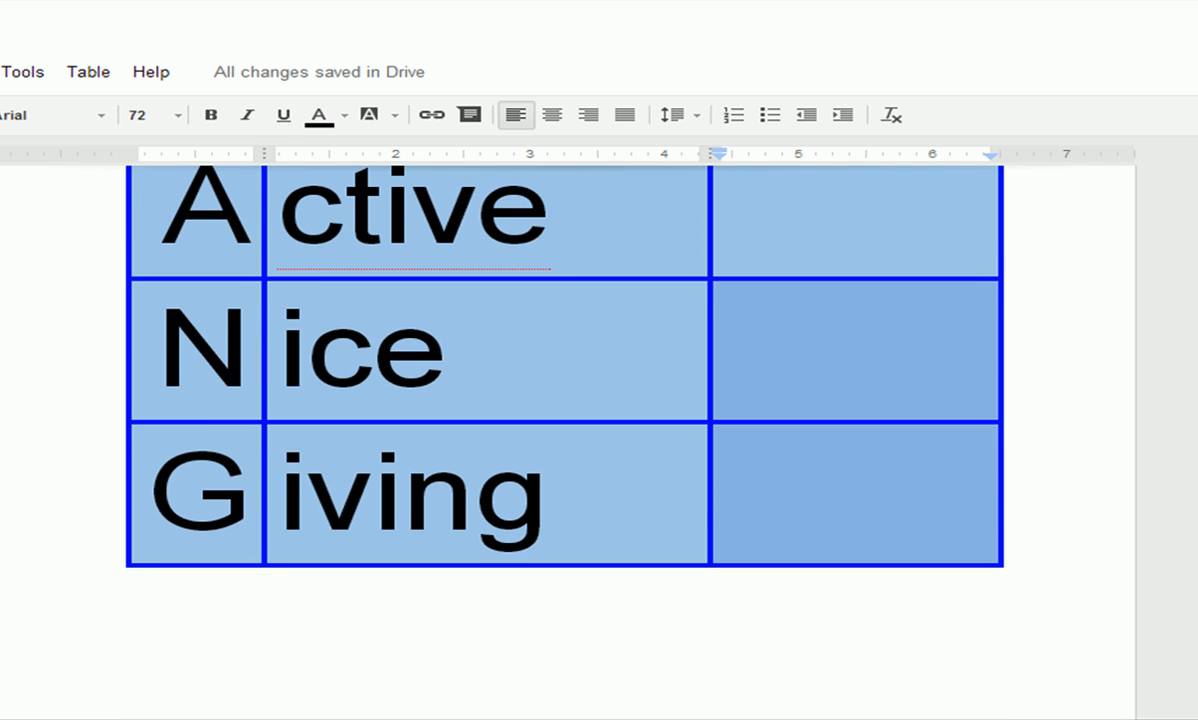
pyautogui.scroll(3, 565, 400)
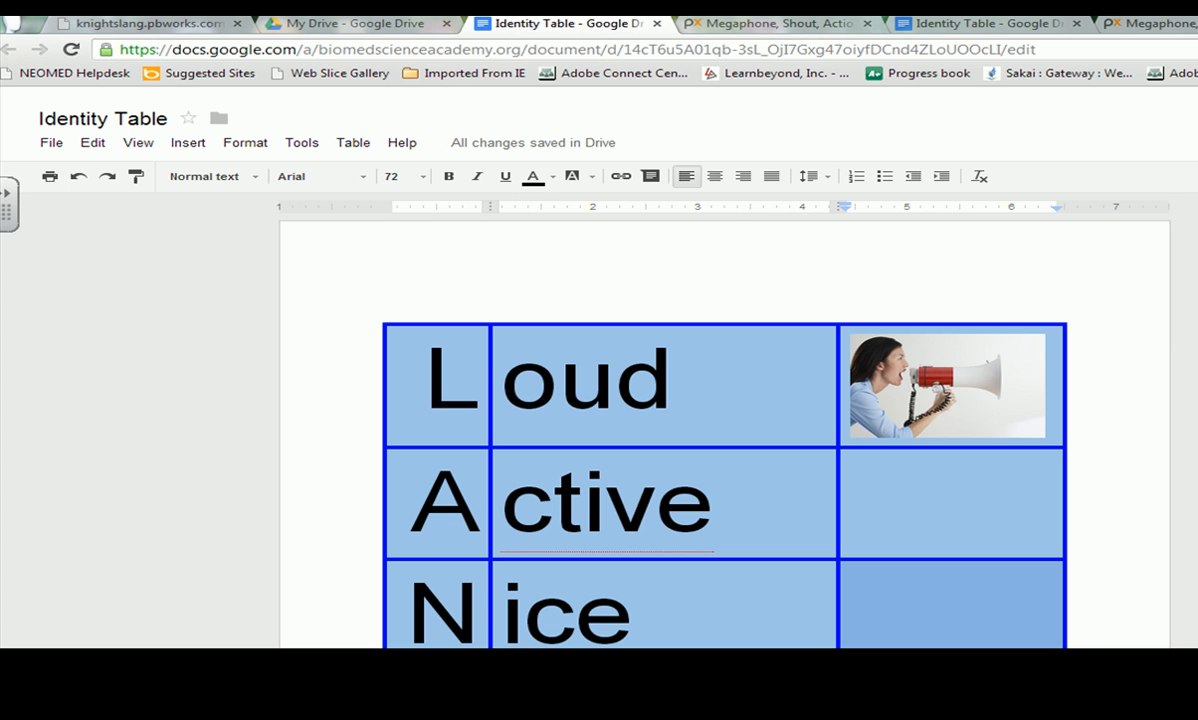
# Look at the "What's in a Name" example PDF and the My Drive file list, and return to the cell beside "Active".
pyautogui.click(150, 25)
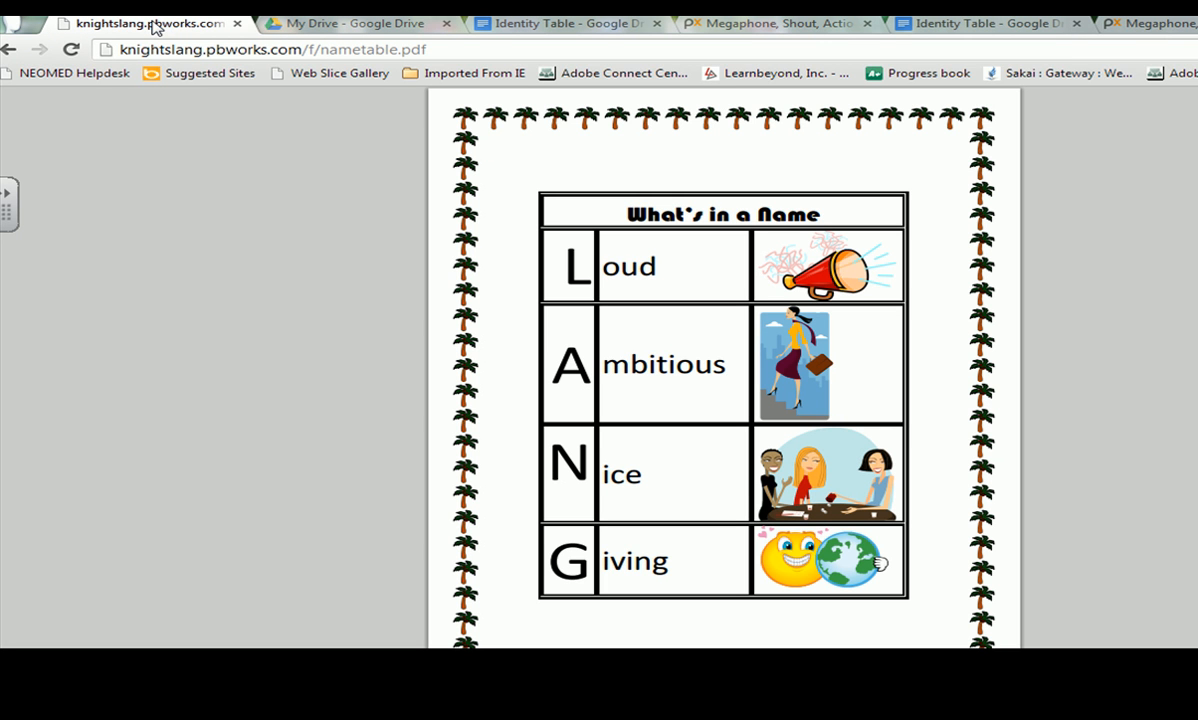
pyautogui.click(340, 23)
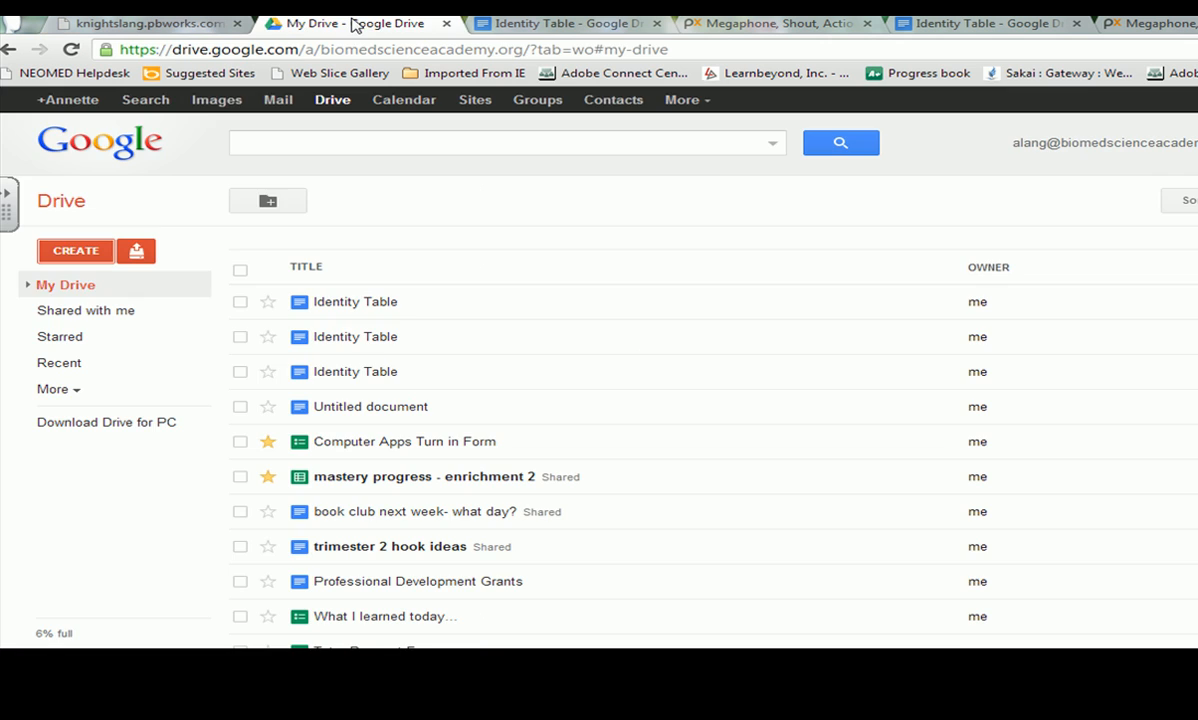
pyautogui.click(557, 24)
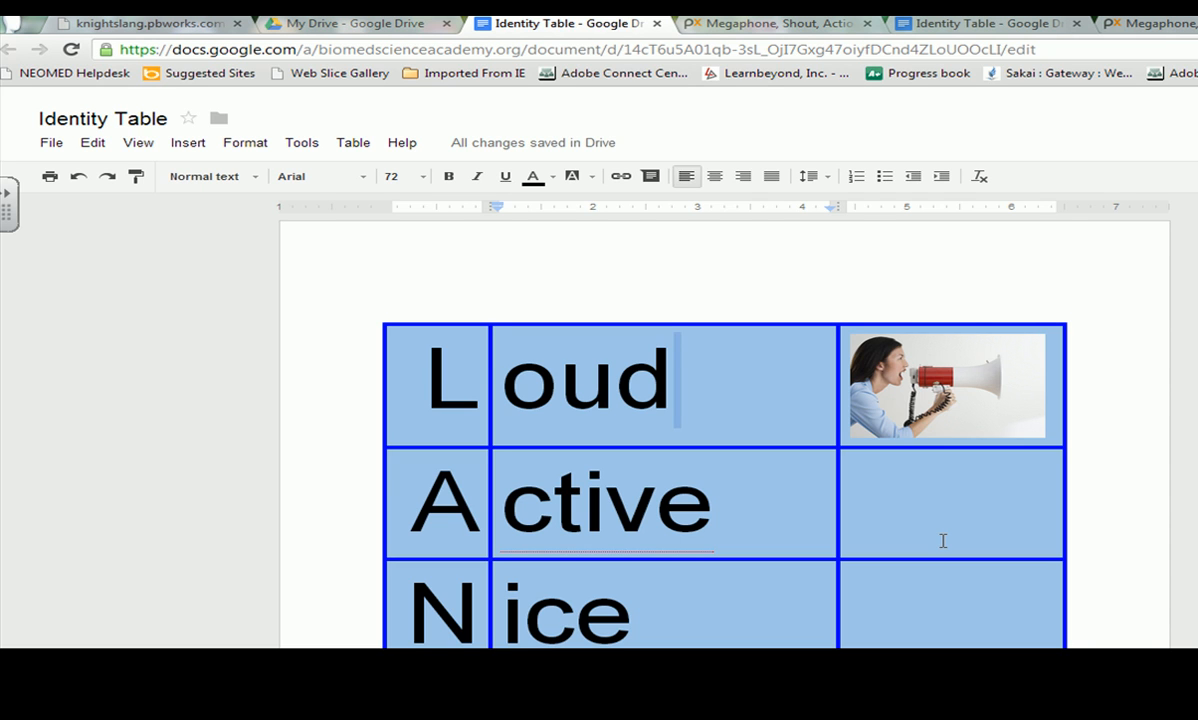
pyautogui.click(899, 502)
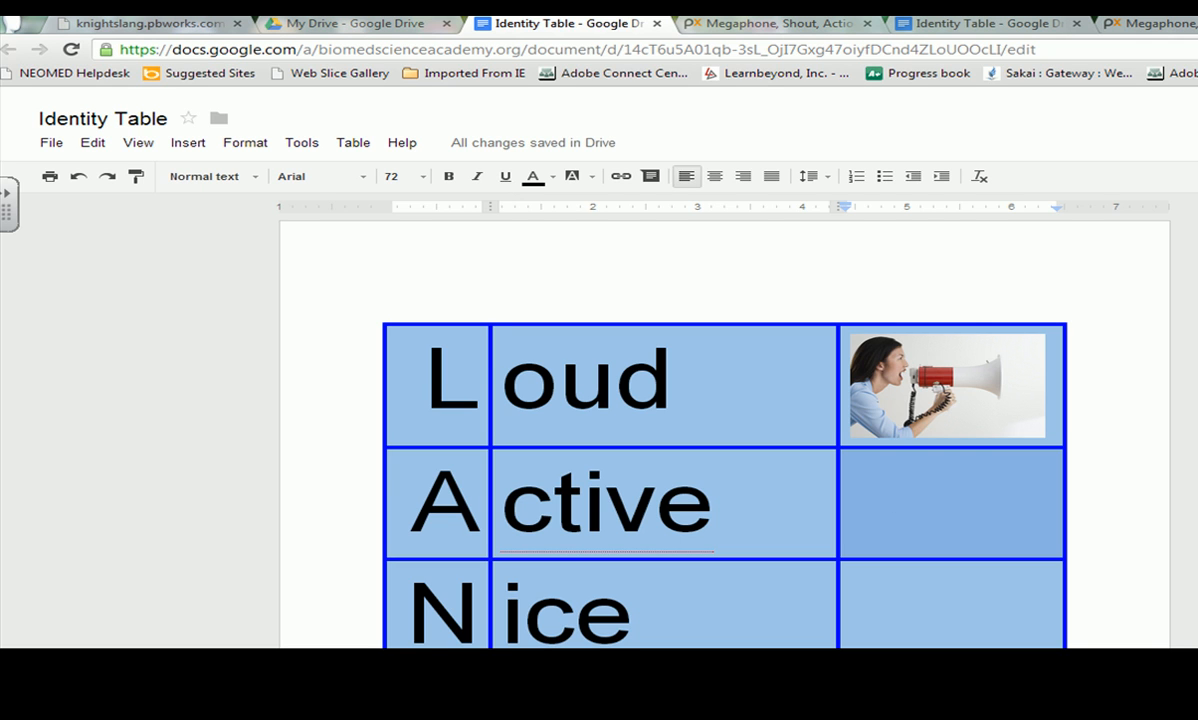
# View the download formats for the document, including PDF Document (.pdf), and dismiss them without downloading.
pyautogui.click(64, 146)
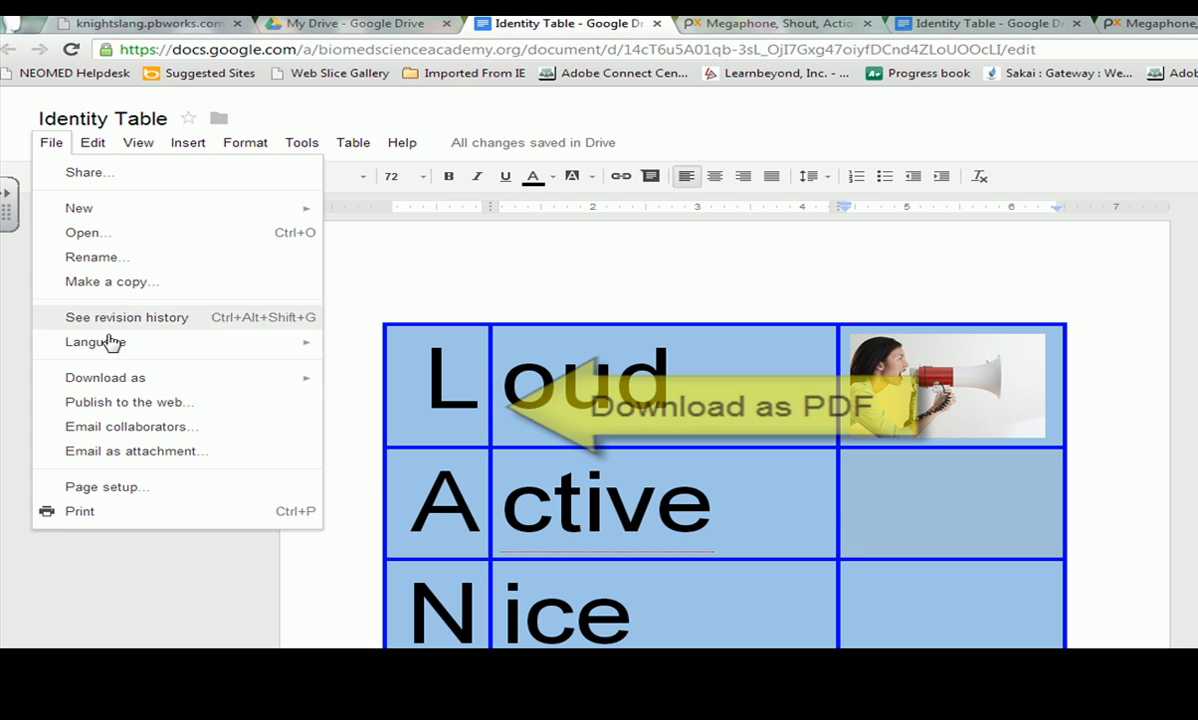
pyautogui.moveTo(110, 380)
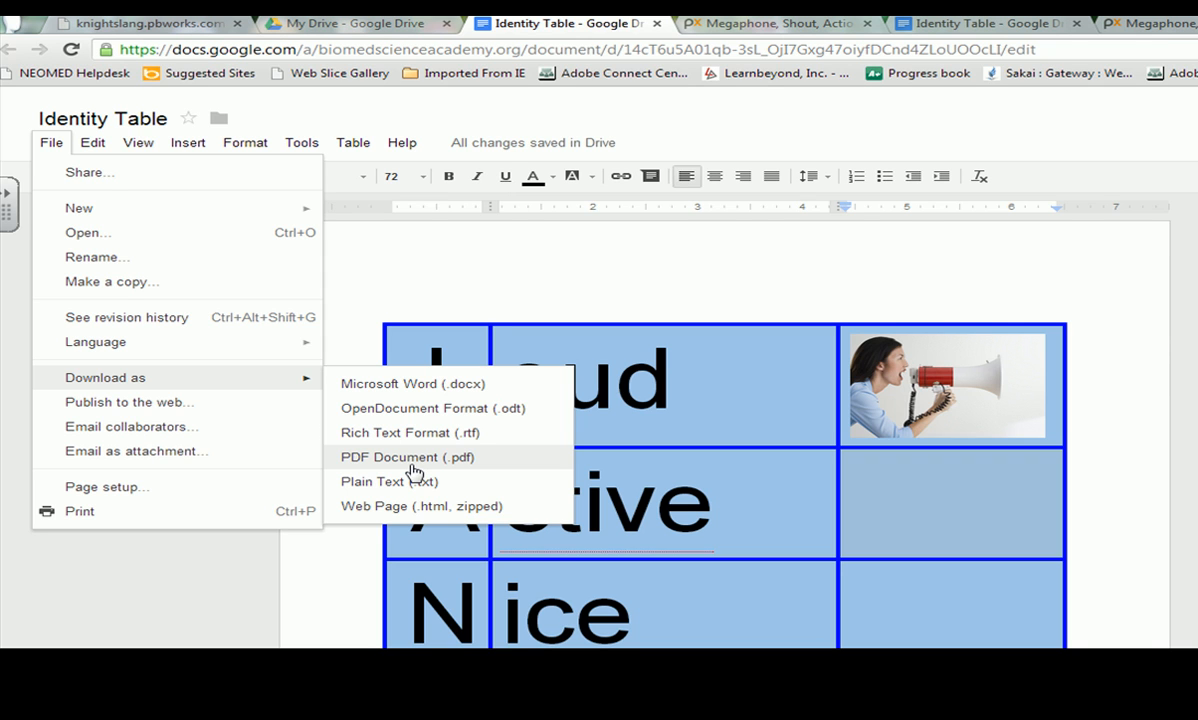
pyautogui.click(907, 527)
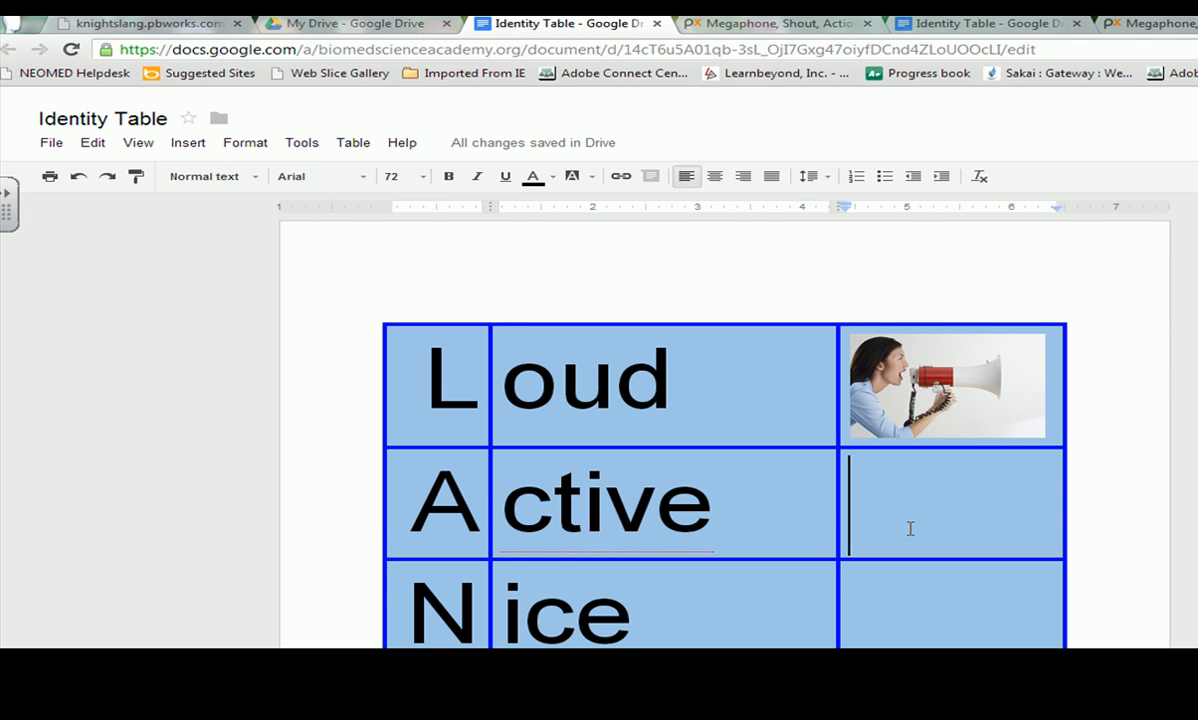
# Open the document's sharing settings, turn off notifying added people via email, and cancel without sharing.
pyautogui.click(1192, 120)
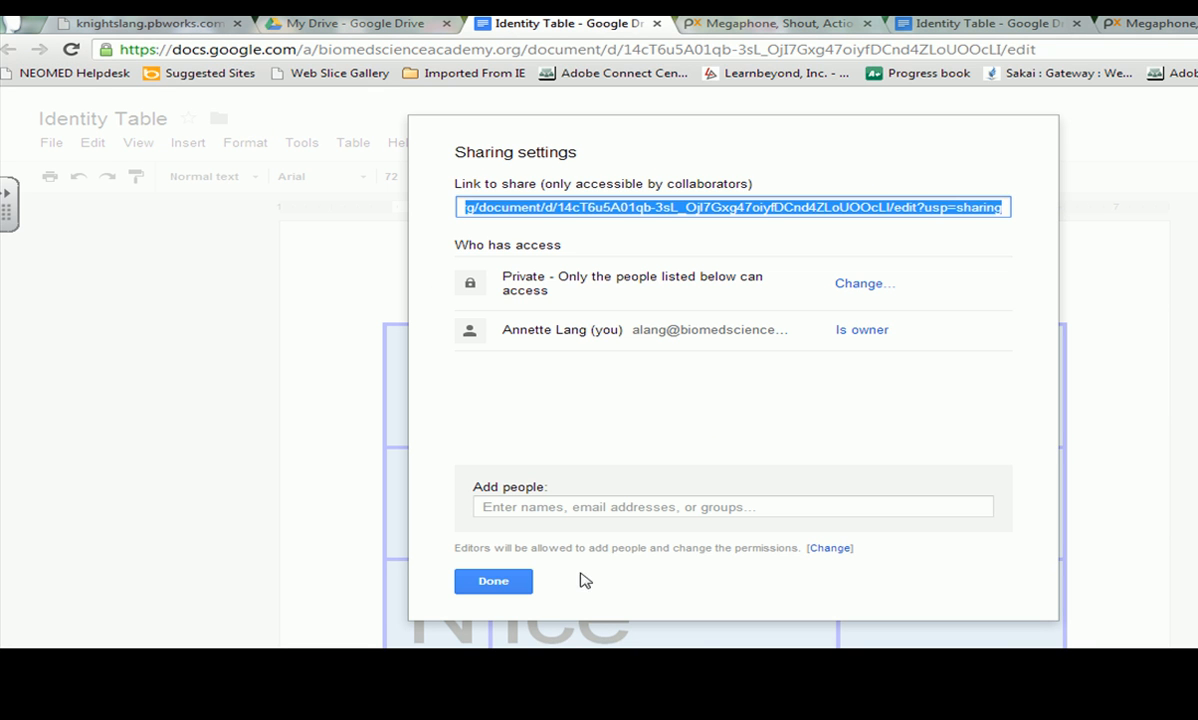
pyautogui.click(545, 506)
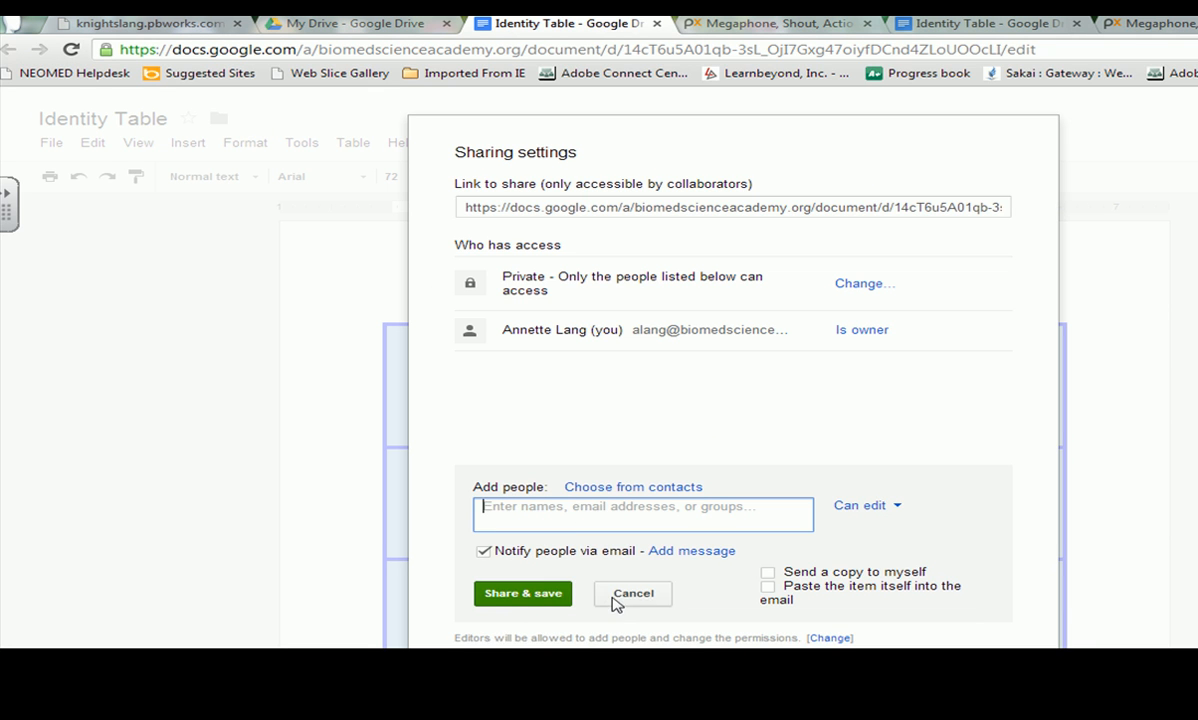
pyautogui.click(483, 552)
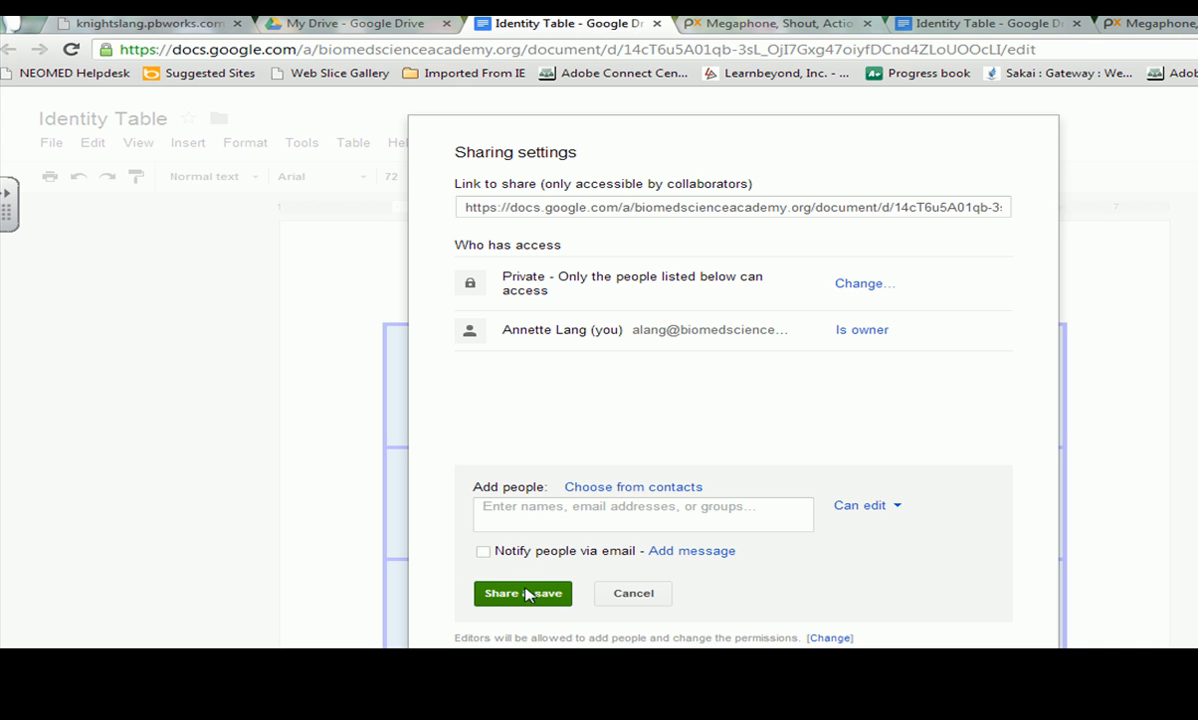
pyautogui.click(630, 598)
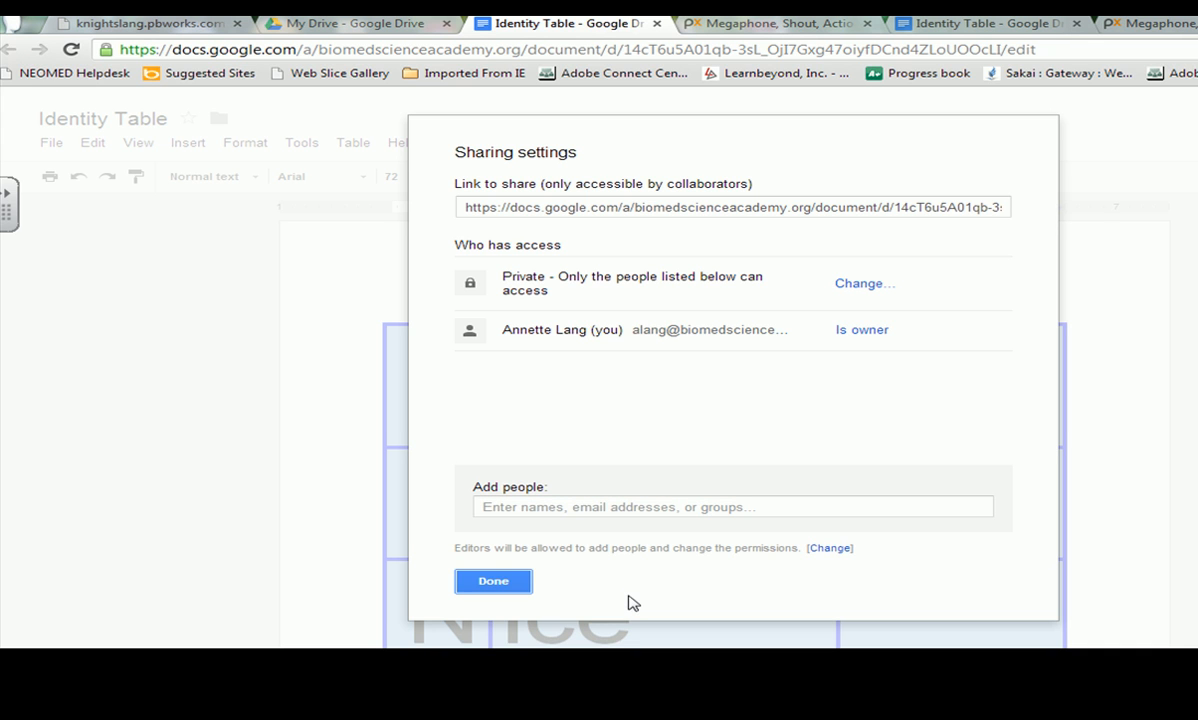
pyautogui.click(504, 580)
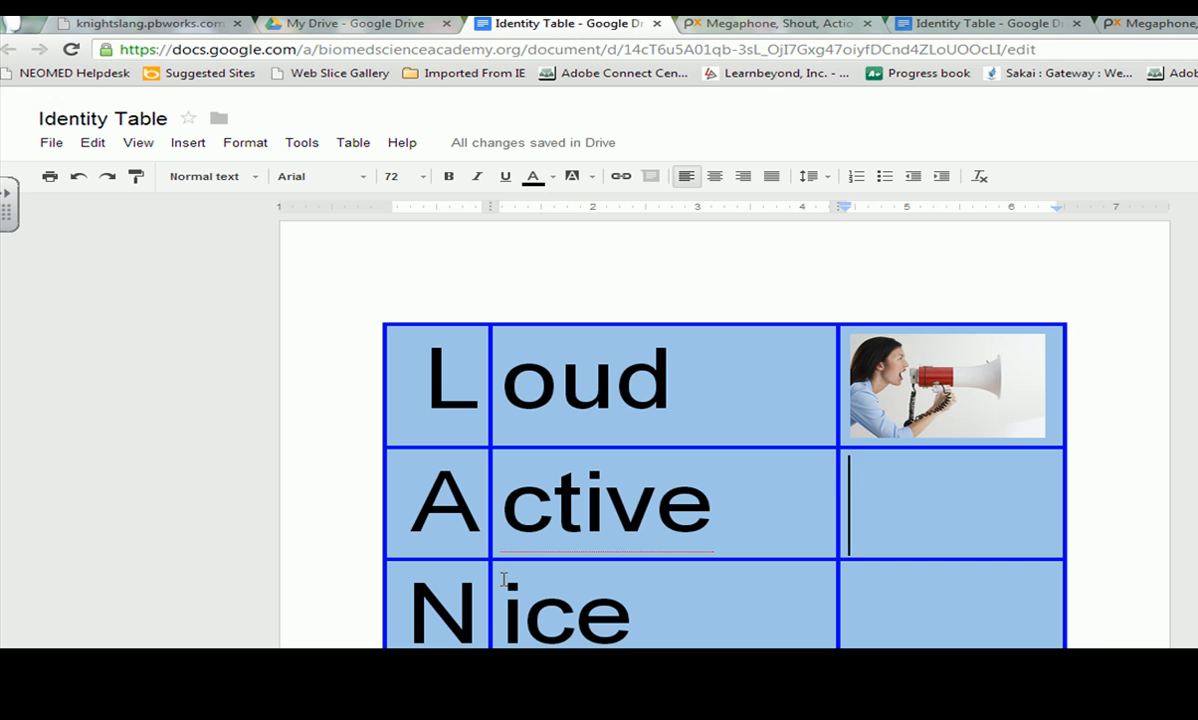